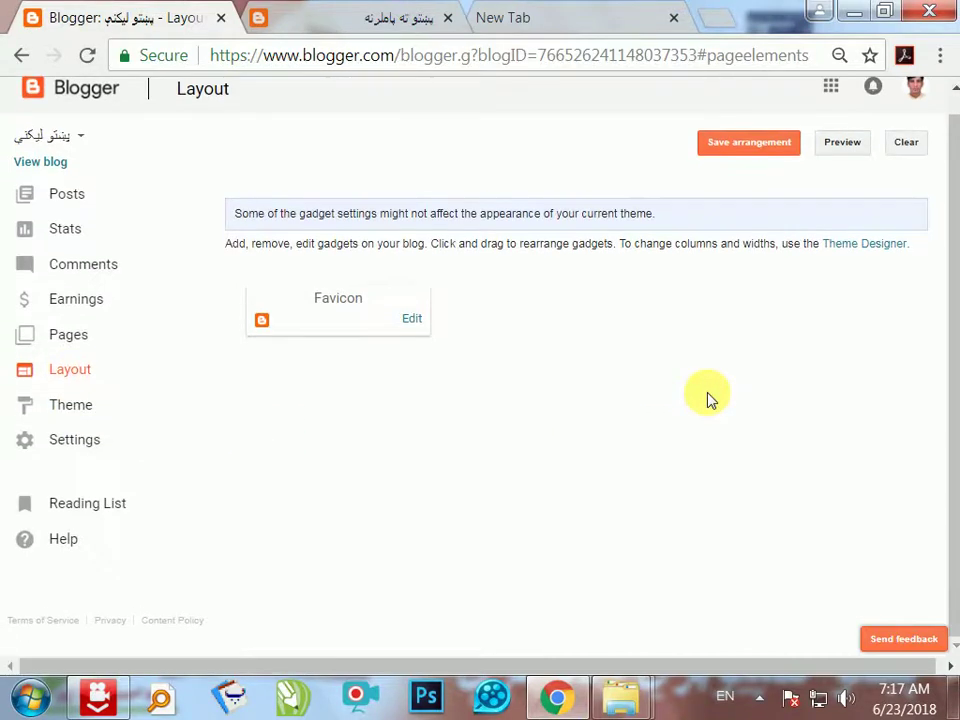
- Save the gadget arrangement, reload the Layout page and zoom out
left_click(734, 172)
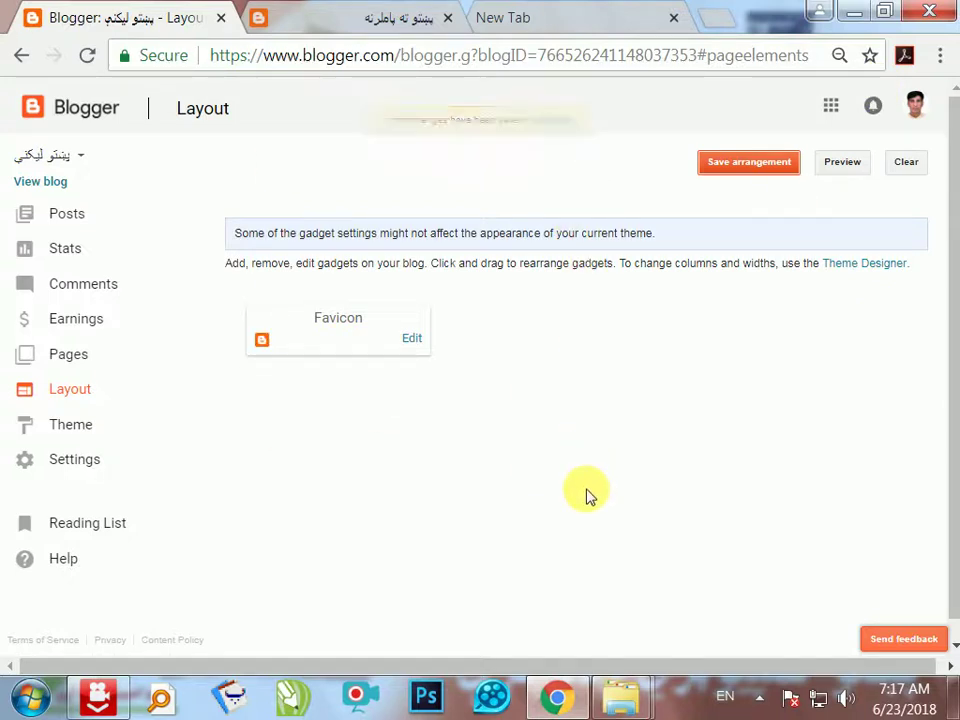
left_click(88, 56)
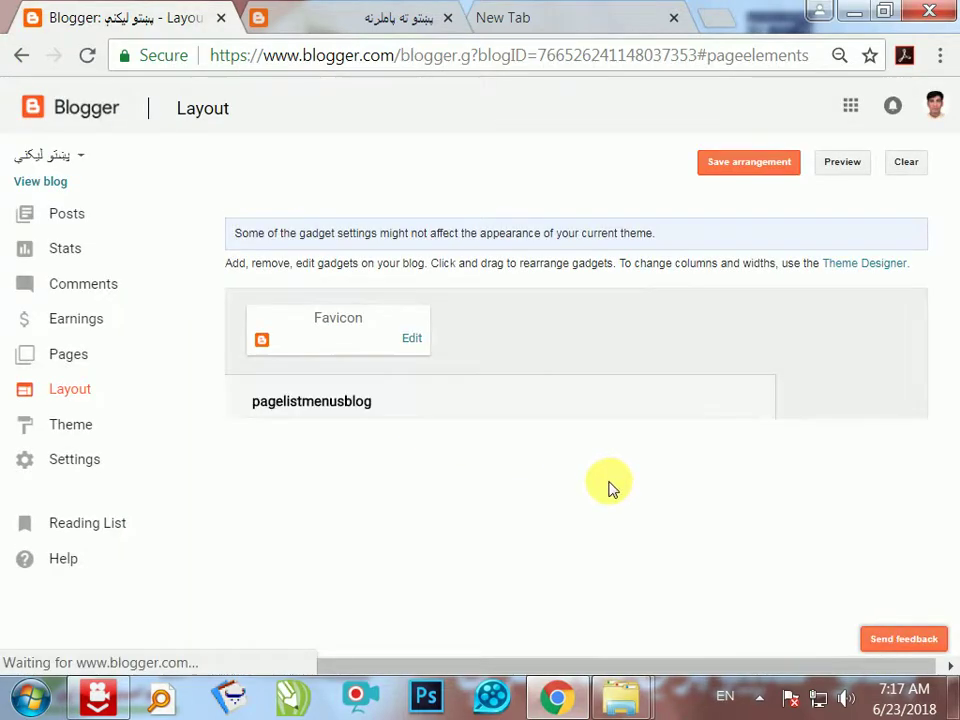
scroll(590, 470, "down", 4)
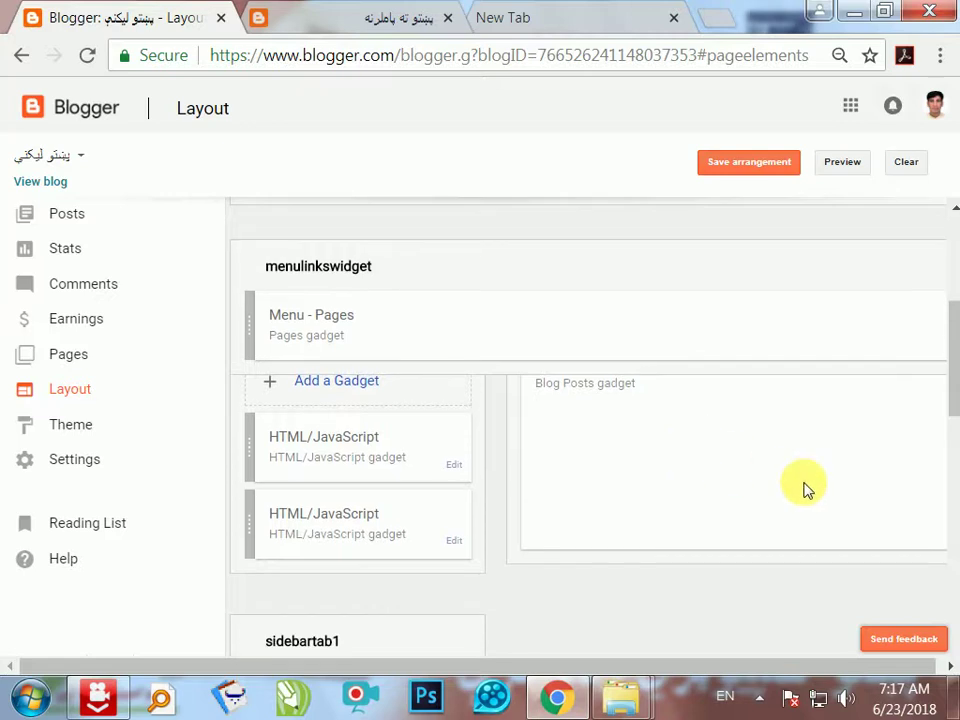
key("ctrl+minus")
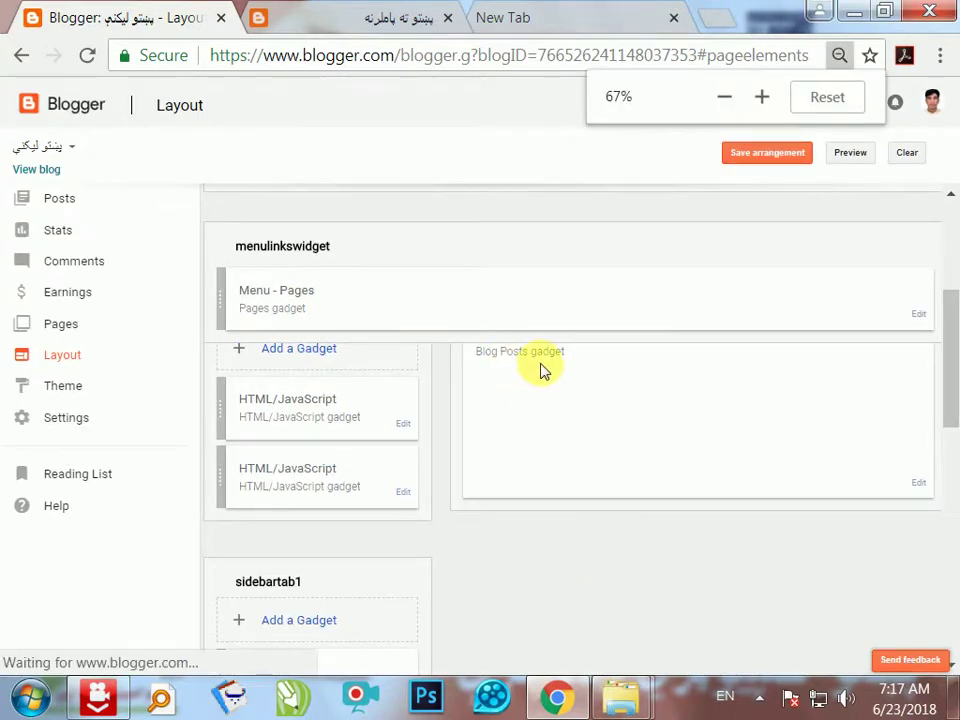
- Uncheck Show Share Buttons in the Blog Posts gadget settings and save
left_click(918, 483)
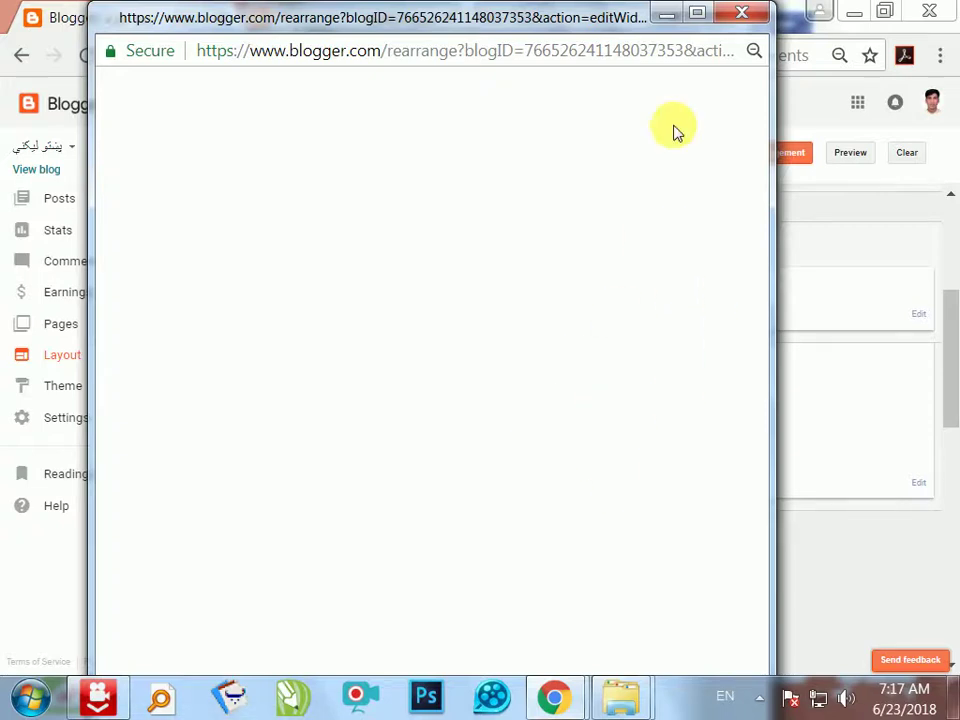
left_click(697, 13)
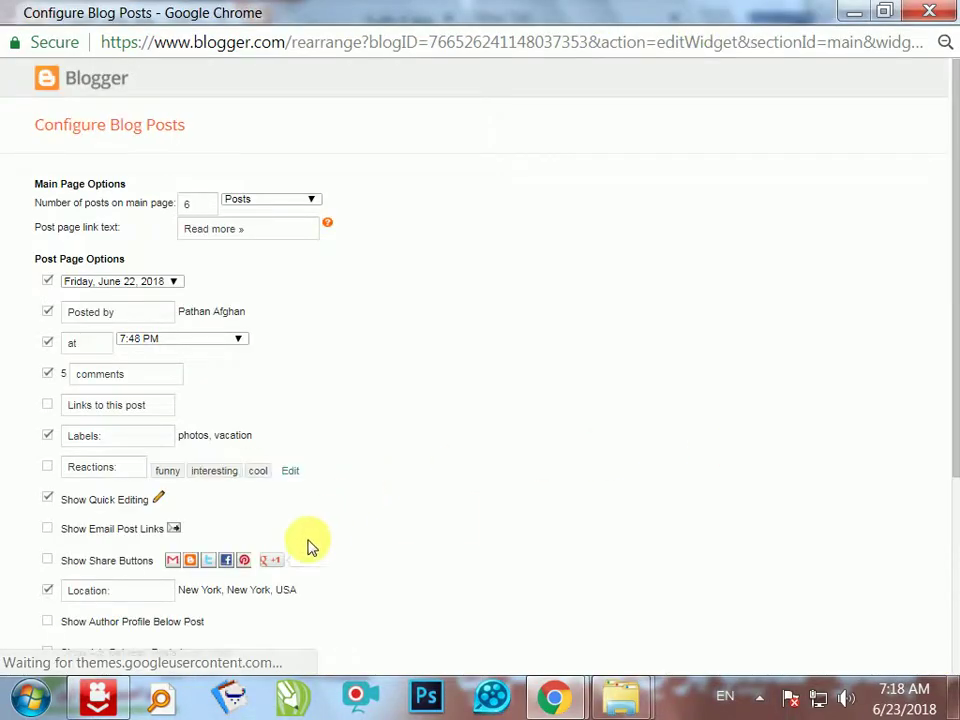
left_click(47, 560)
left_click_drag(951, 439, 952, 680)
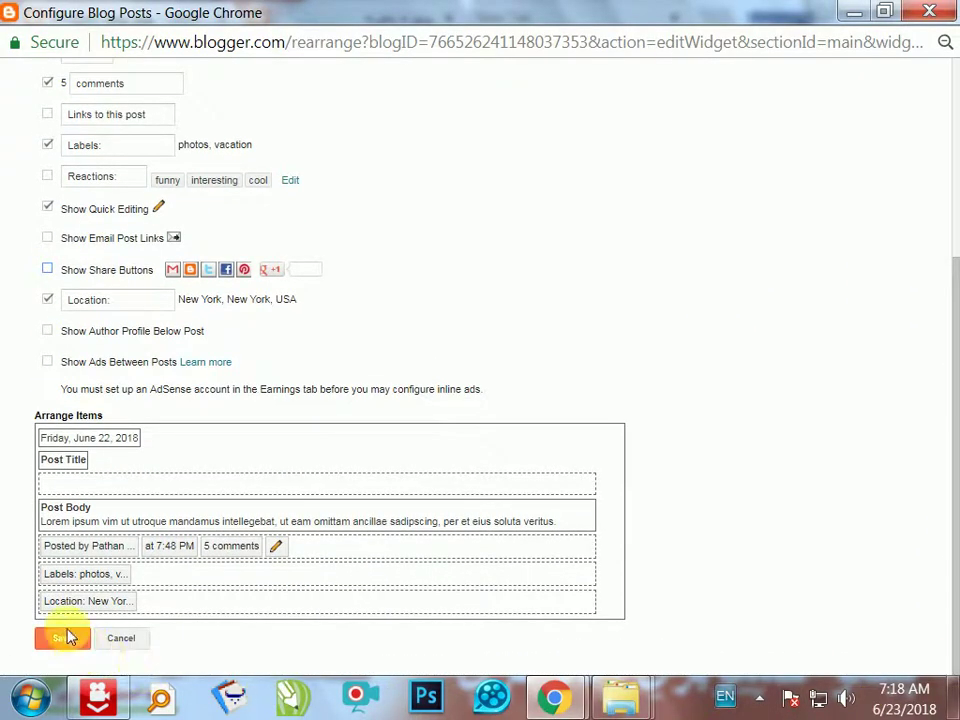
left_click(62, 637)
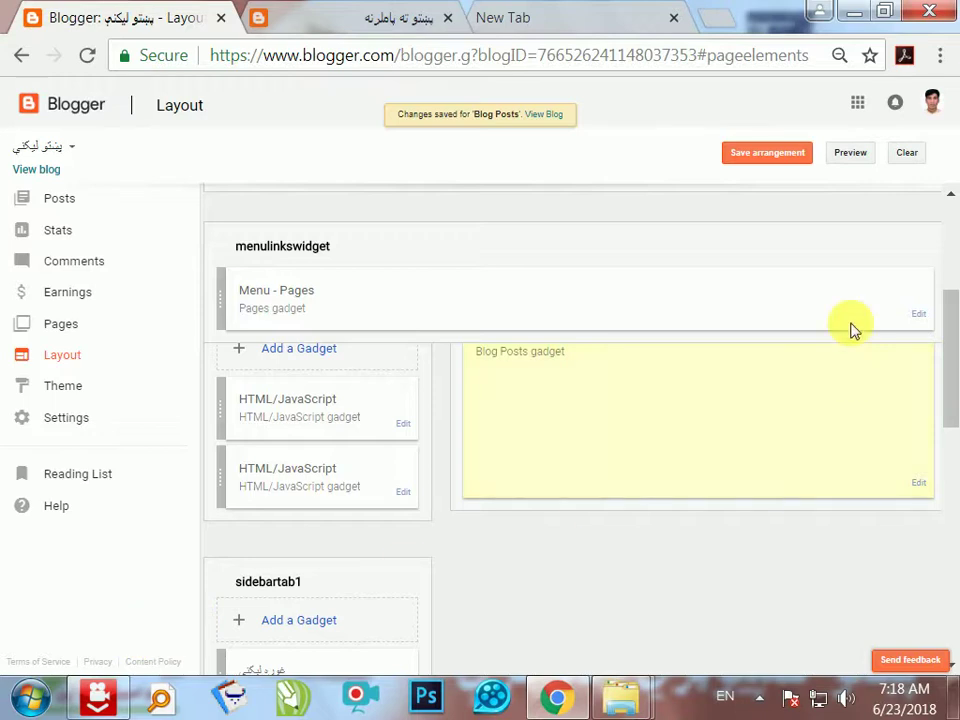
- Save the layout arrangement and open the live blog in a new tab to browse it
left_click(797, 160)
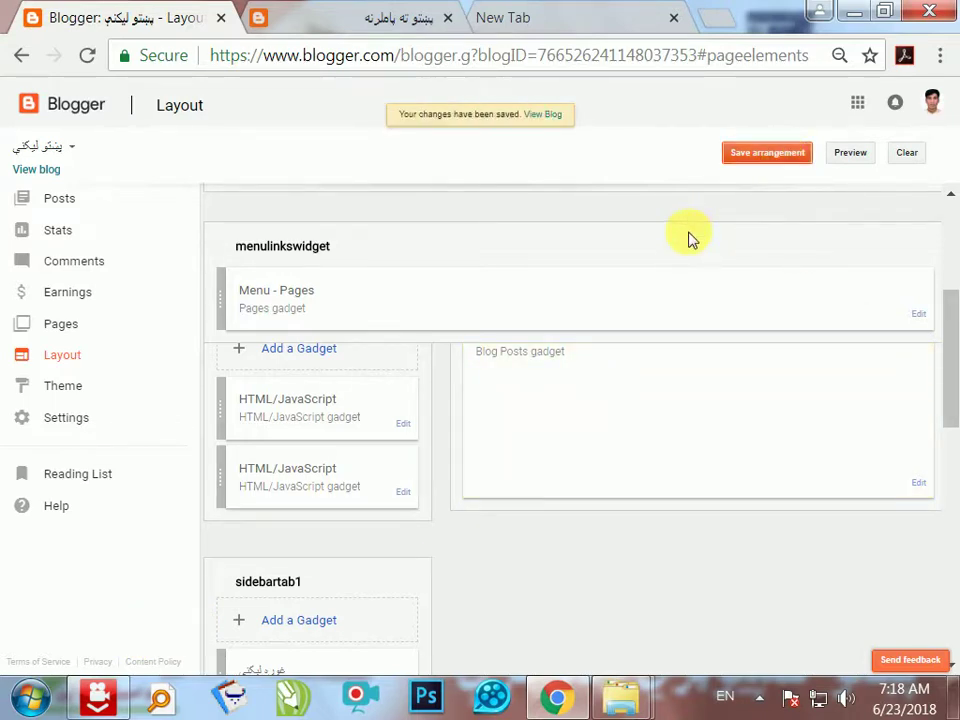
left_click(305, 20)
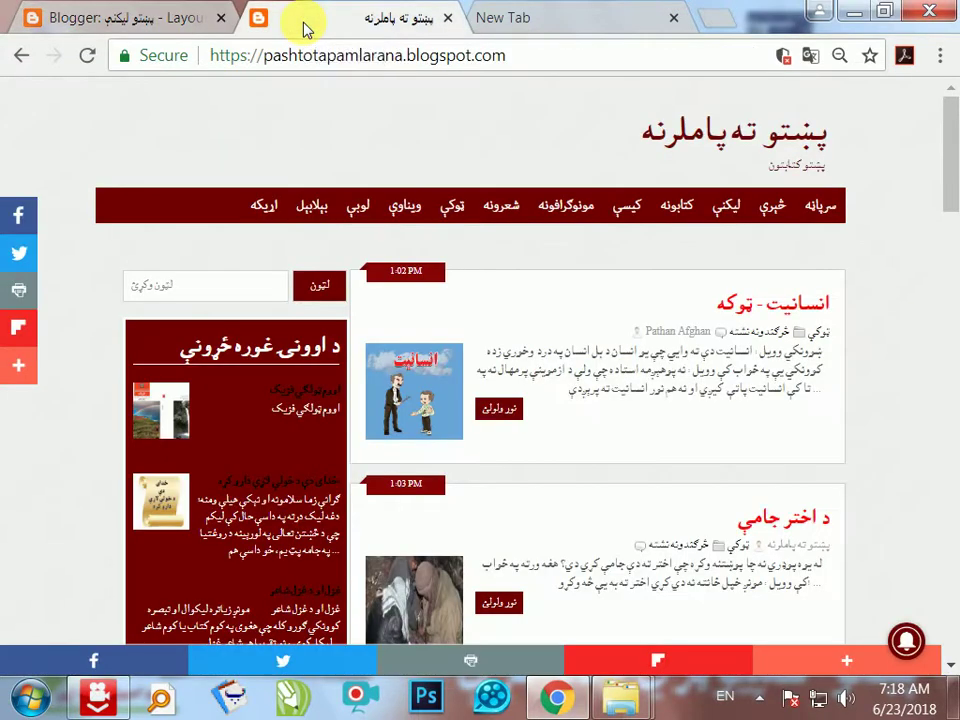
left_click(50, 22)
left_click(38, 169)
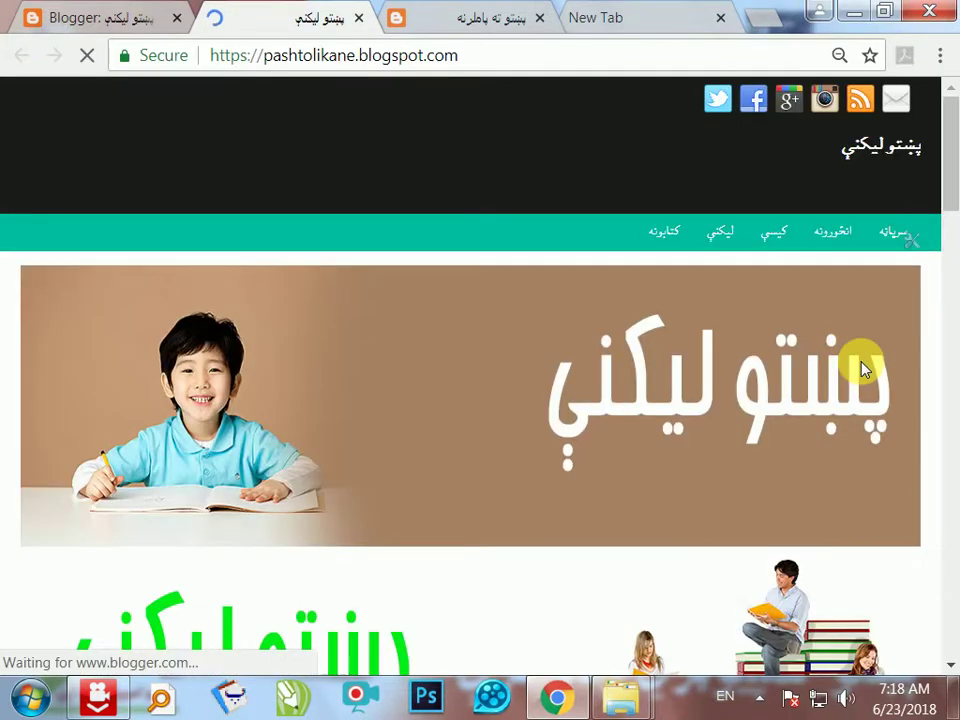
scroll(754, 478, "down", 5)
scroll(754, 470, "down", 15)
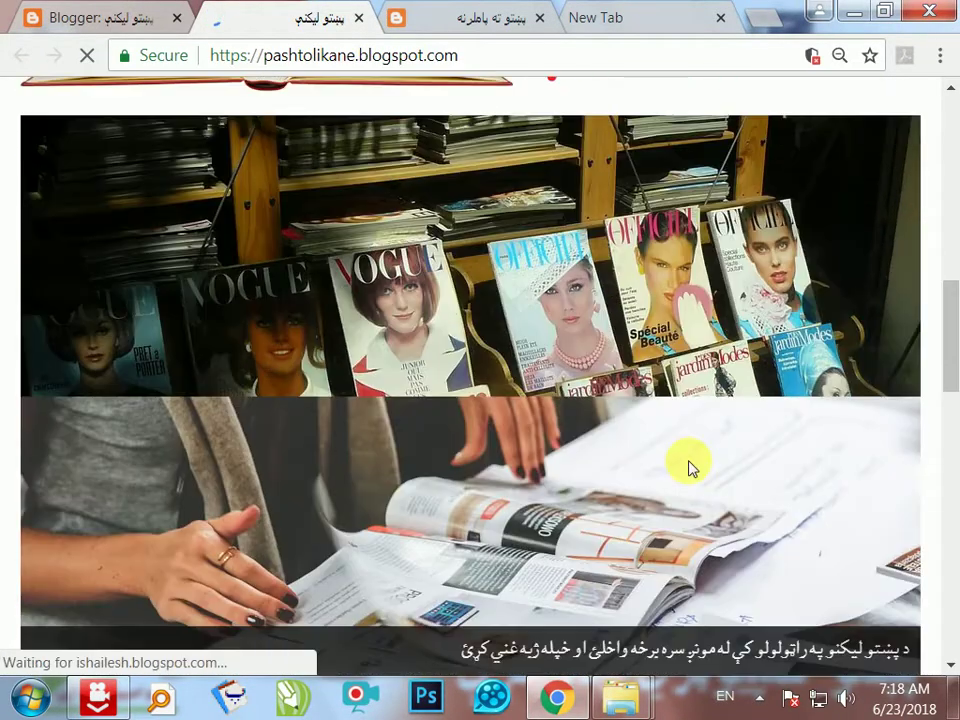
scroll(680, 428, "up", 3)
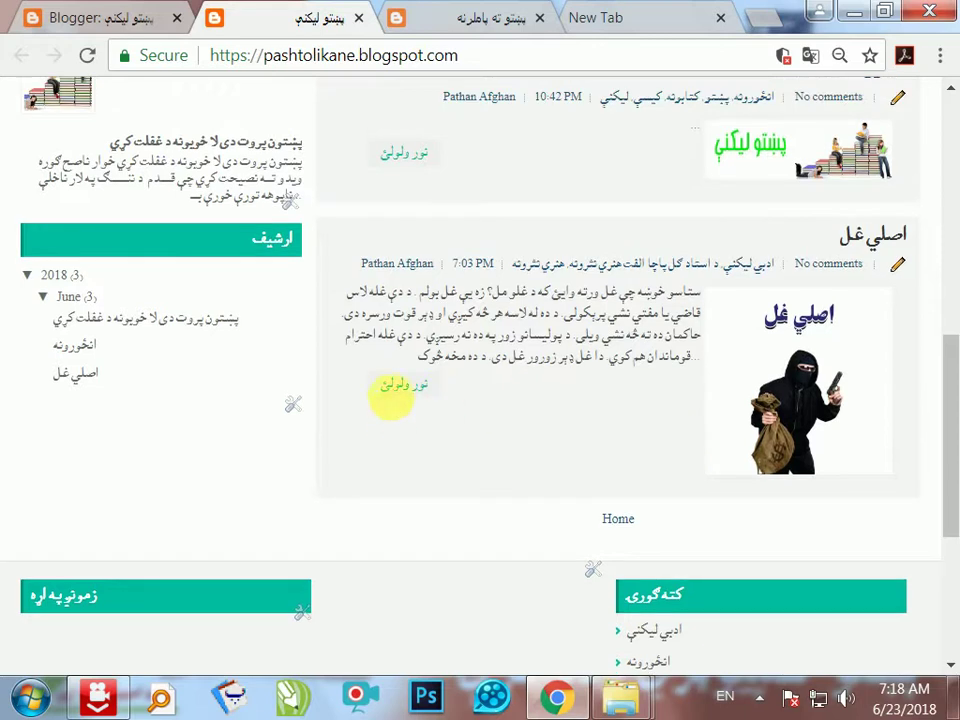
- Open and read the full post اصلي غل, then move to the empty new tab
left_click(393, 390)
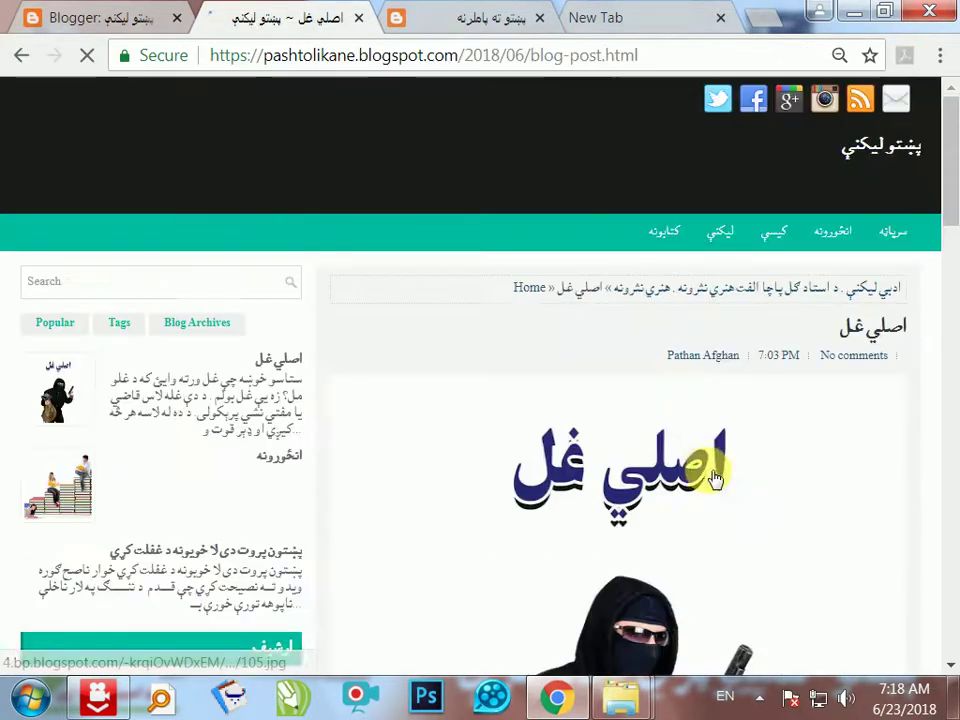
scroll(703, 478, "down", 5)
scroll(705, 450, "down", 10)
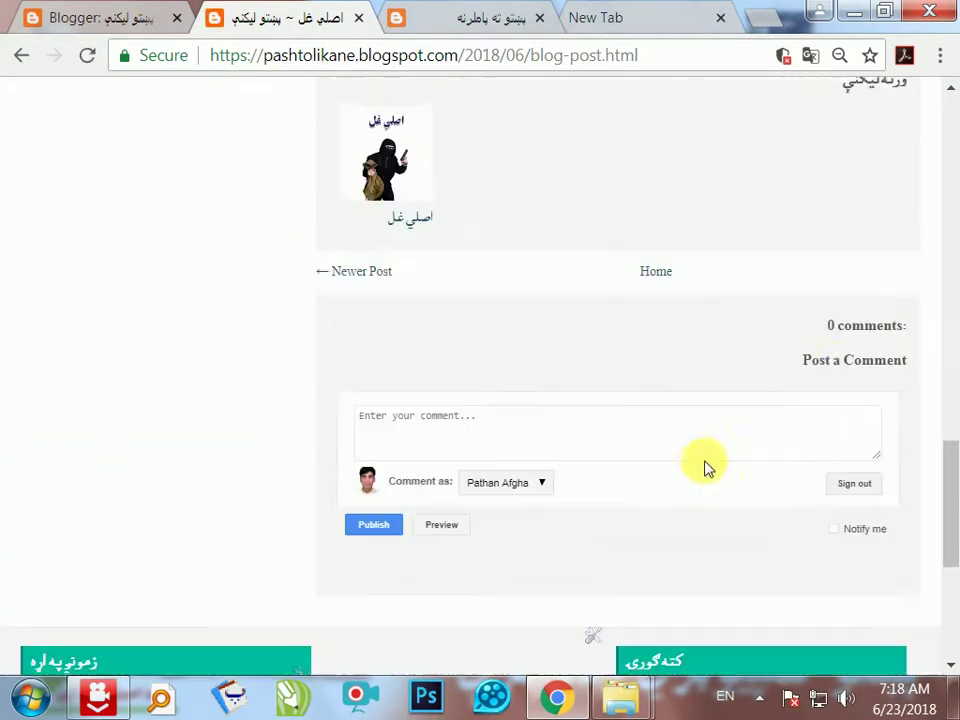
scroll(907, 257, "up", 3)
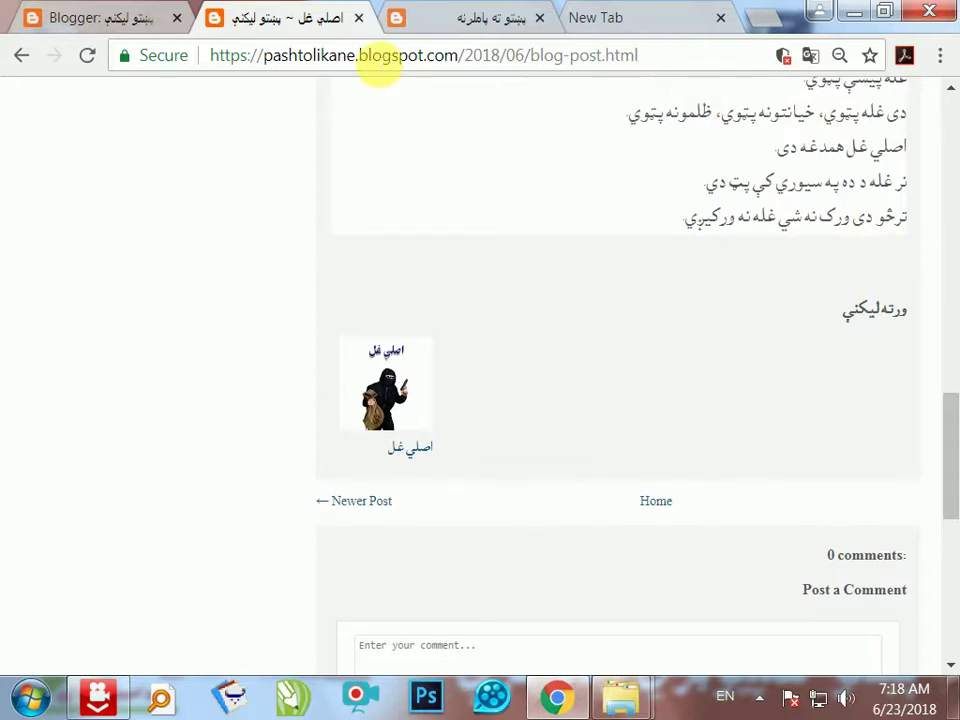
left_click(98, 20)
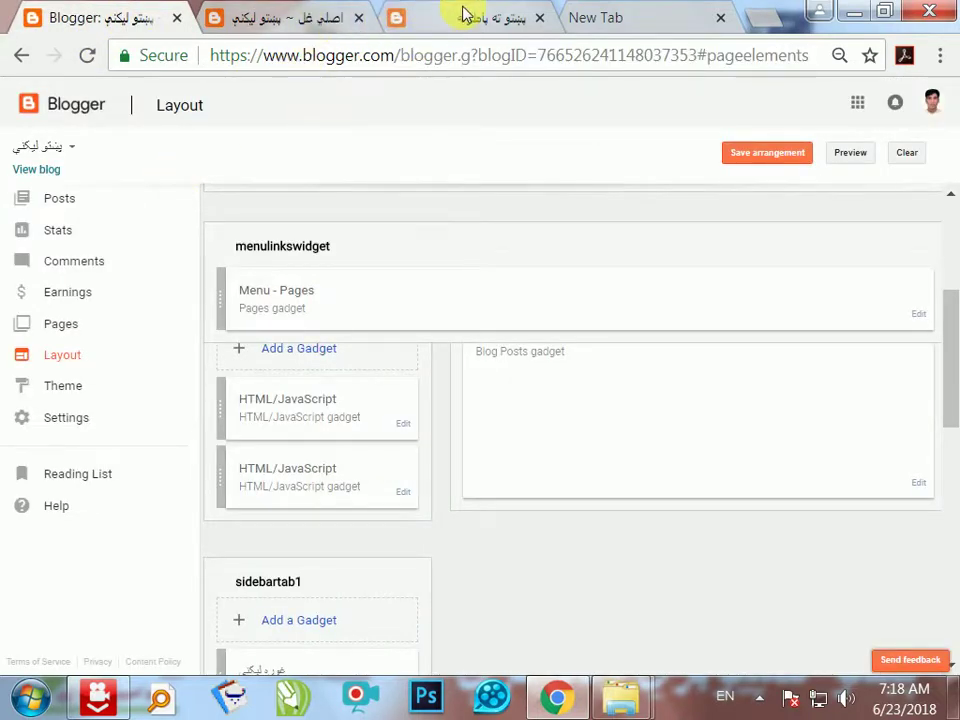
left_click(463, 16)
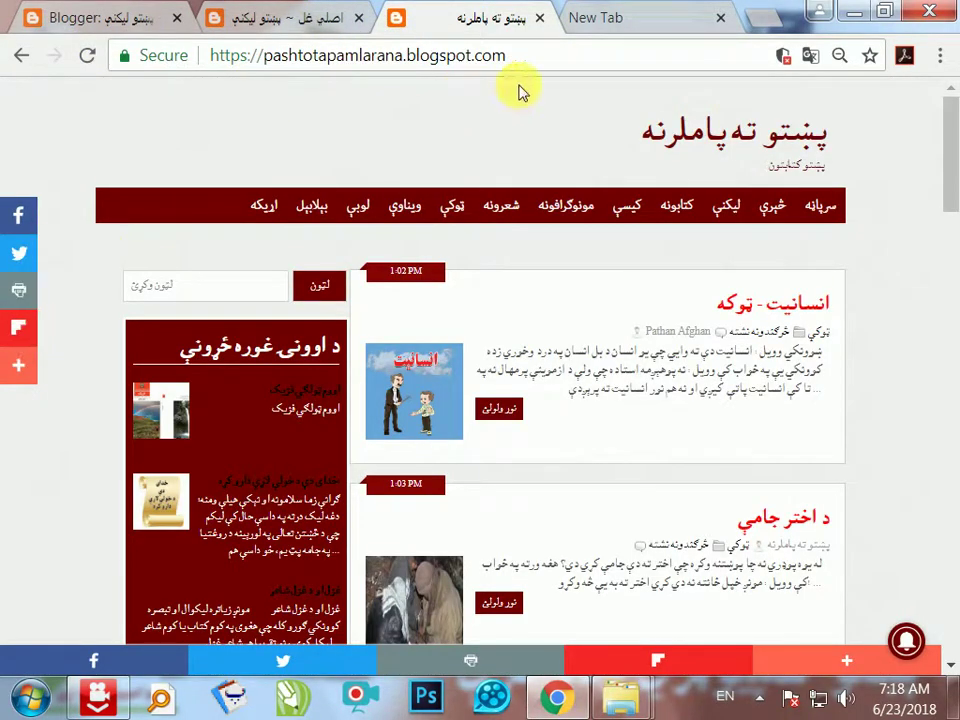
left_click(643, 20)
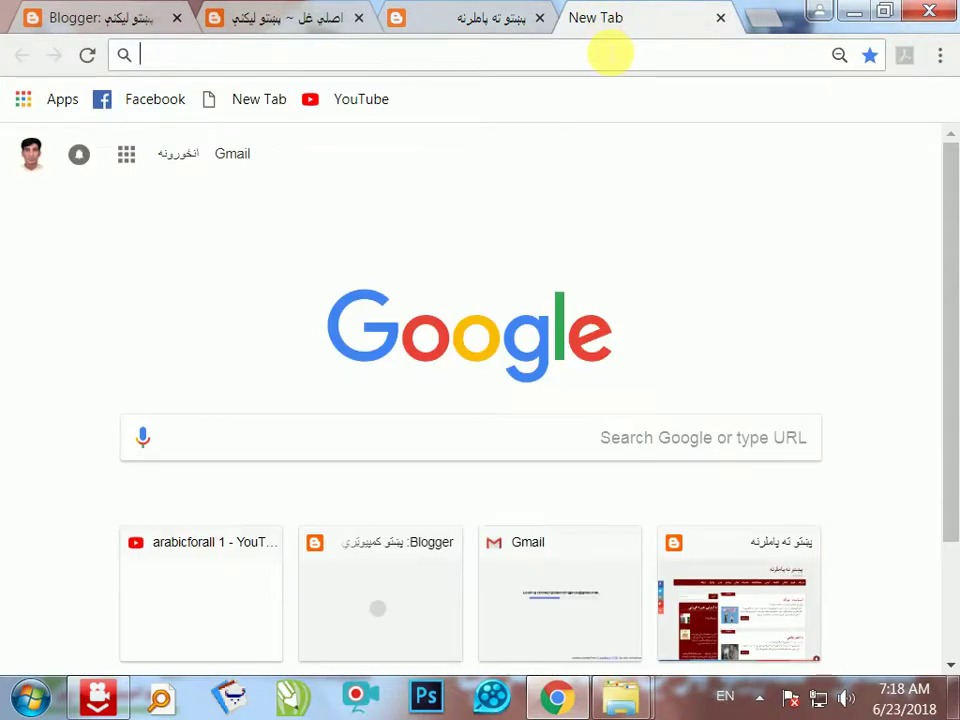
- Search Google for addthis and open the AddThis Share Buttons result
type("add")
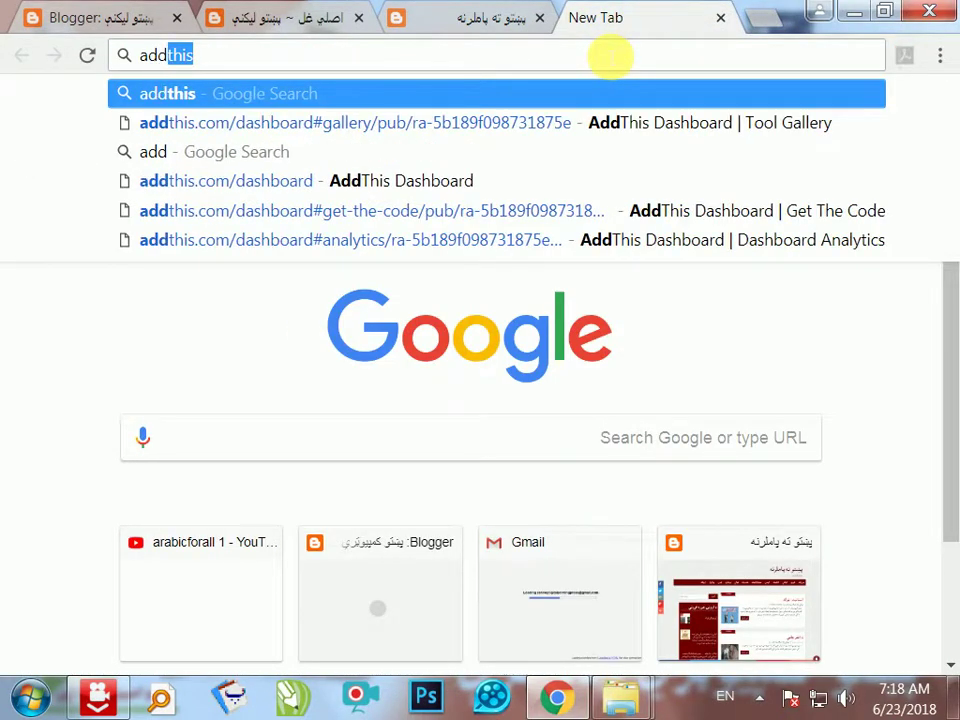
key("Return")
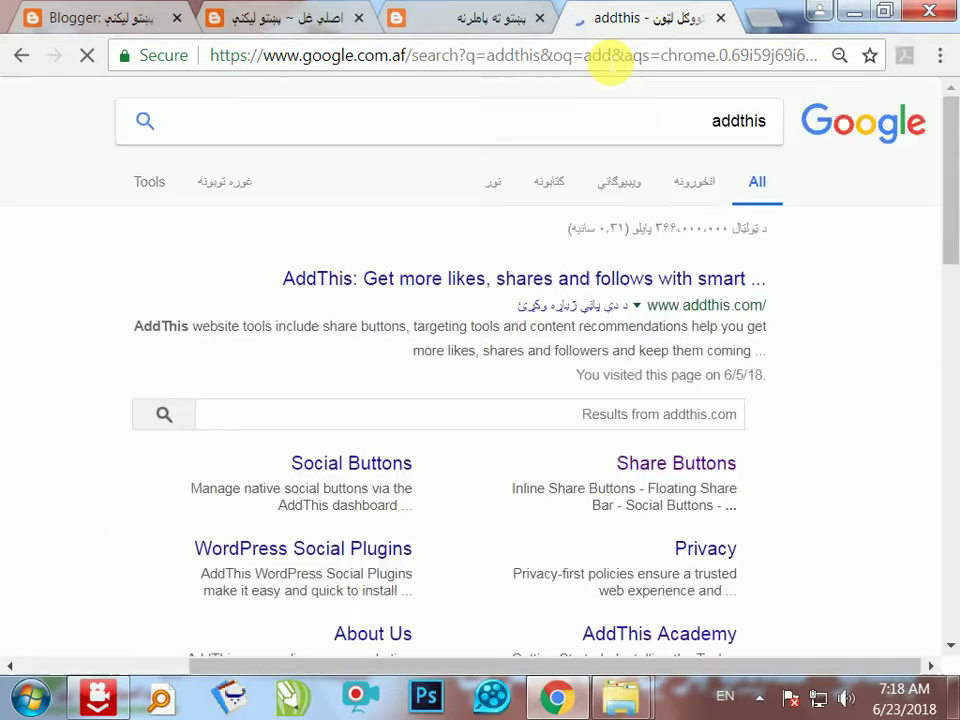
scroll(790, 400, "down", 2)
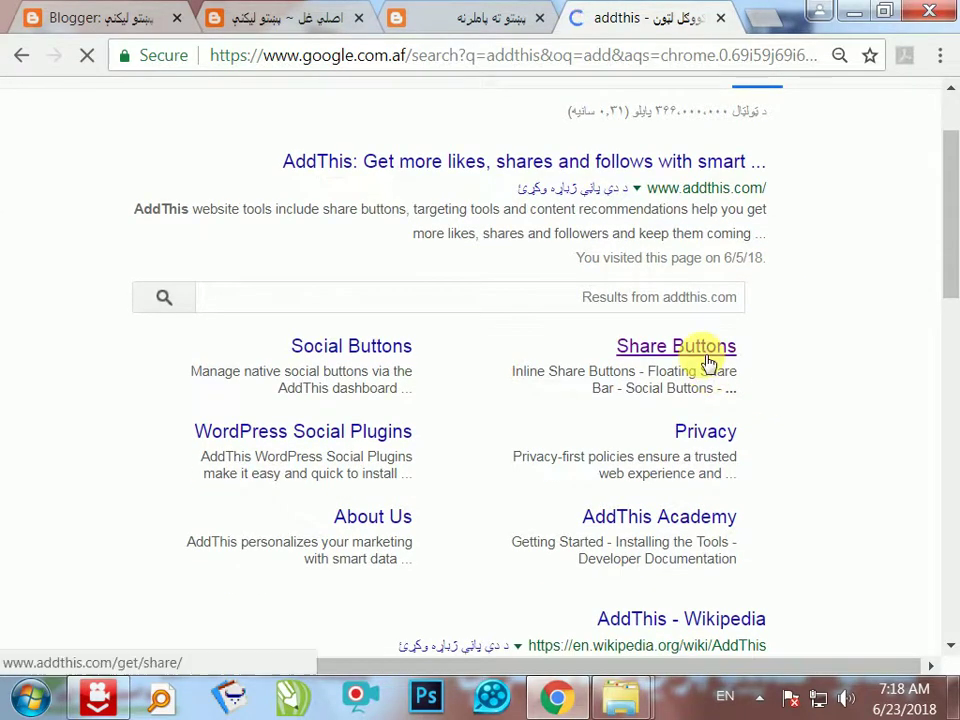
left_click(701, 358)
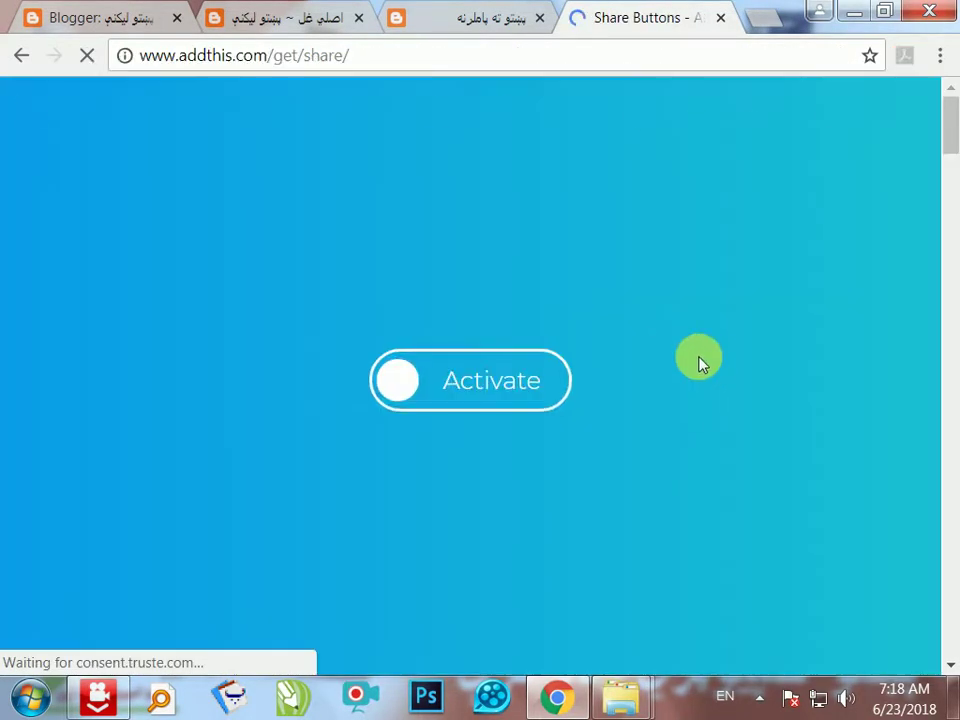
- Start the Share Buttons sign-up, then go to the AddThis Sign In page instead
left_click(500, 395)
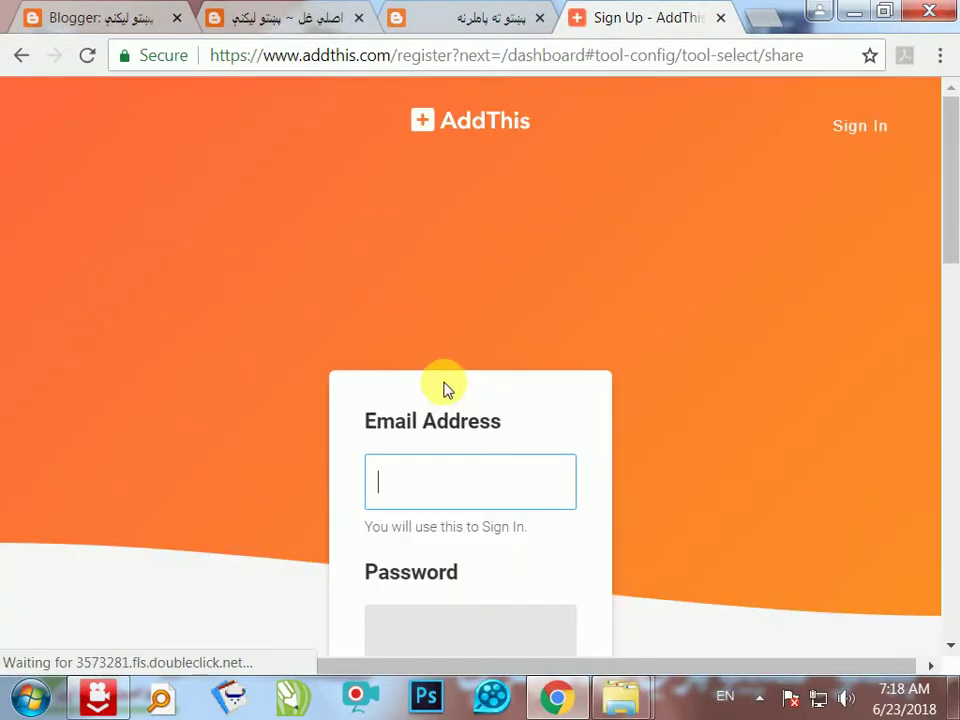
scroll(787, 427, "down", 2)
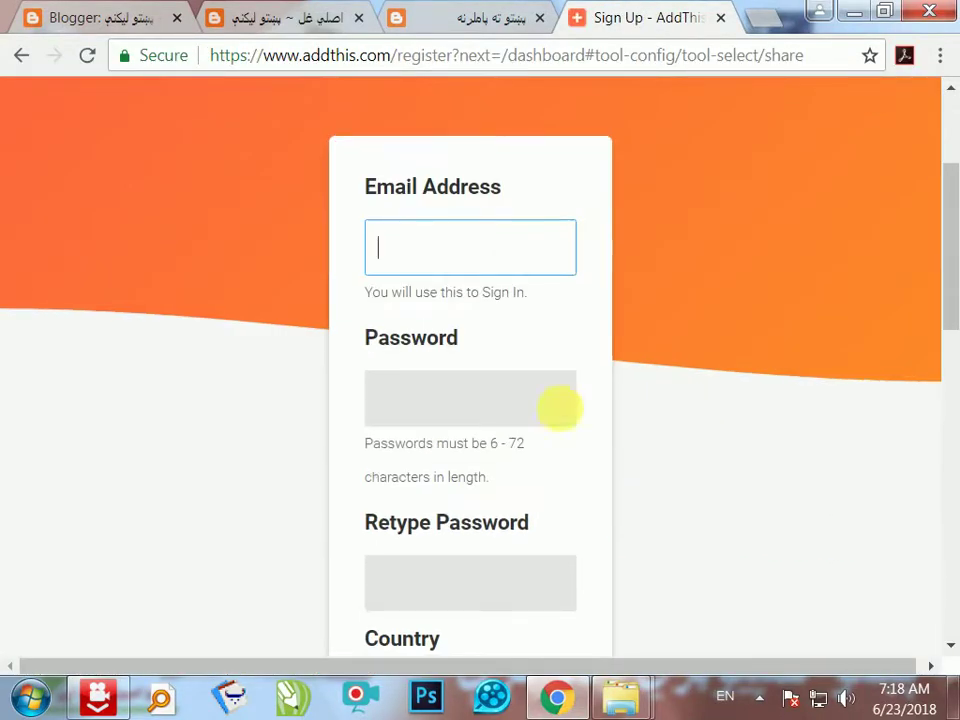
scroll(505, 530, "down", 2)
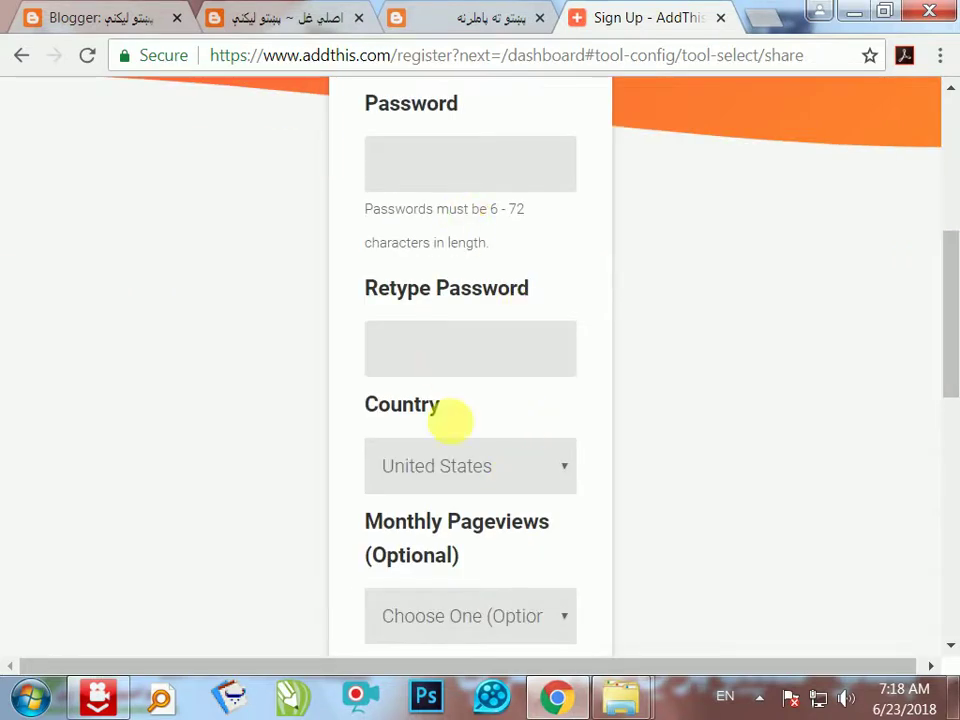
scroll(465, 560, "down", 1)
scroll(465, 527, "down", 3)
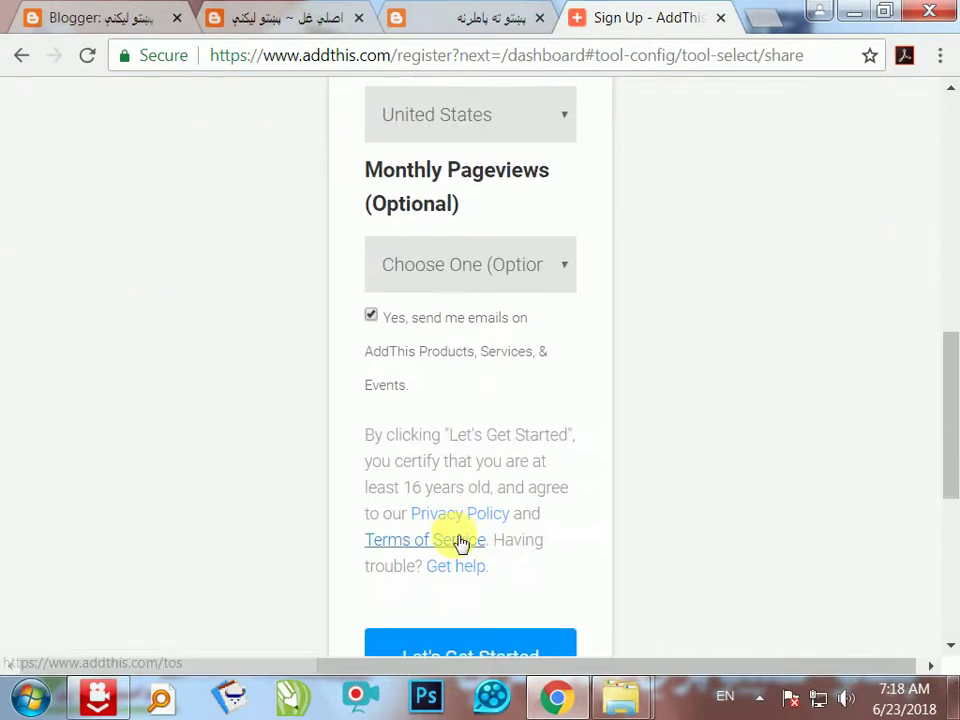
scroll(456, 542, "up", 1)
scroll(647, 418, "up", 8)
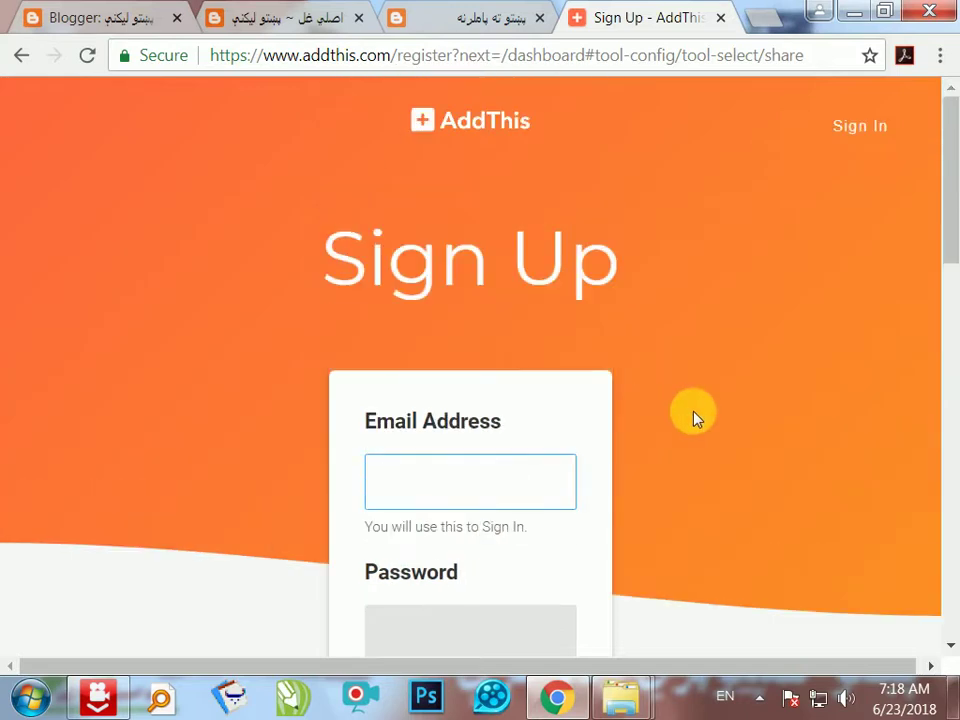
left_click(862, 126)
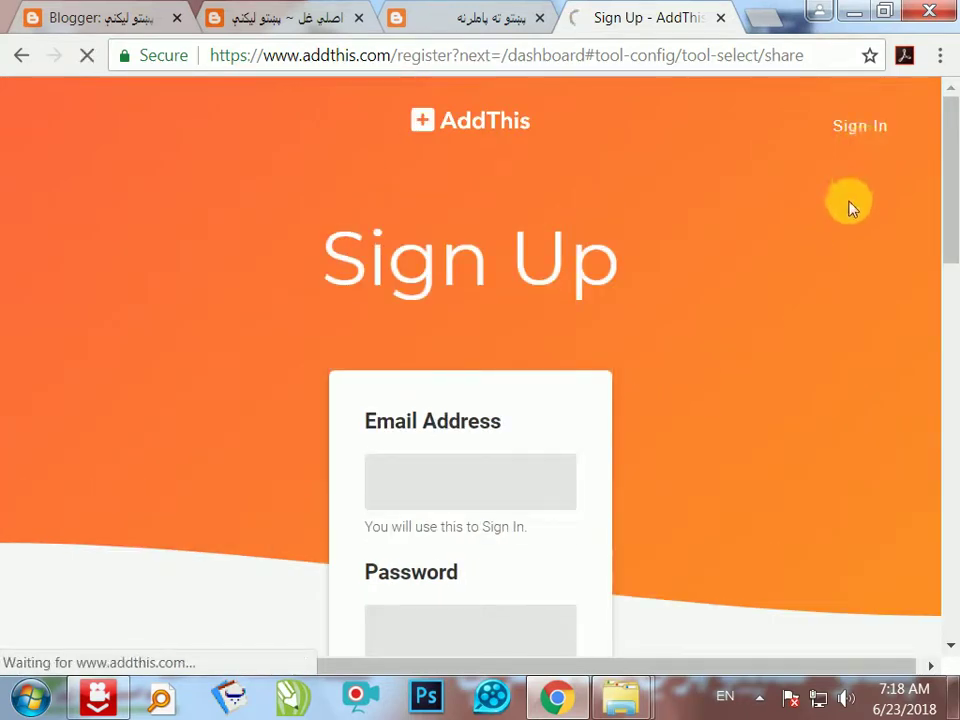
scroll(797, 330, "down", 2)
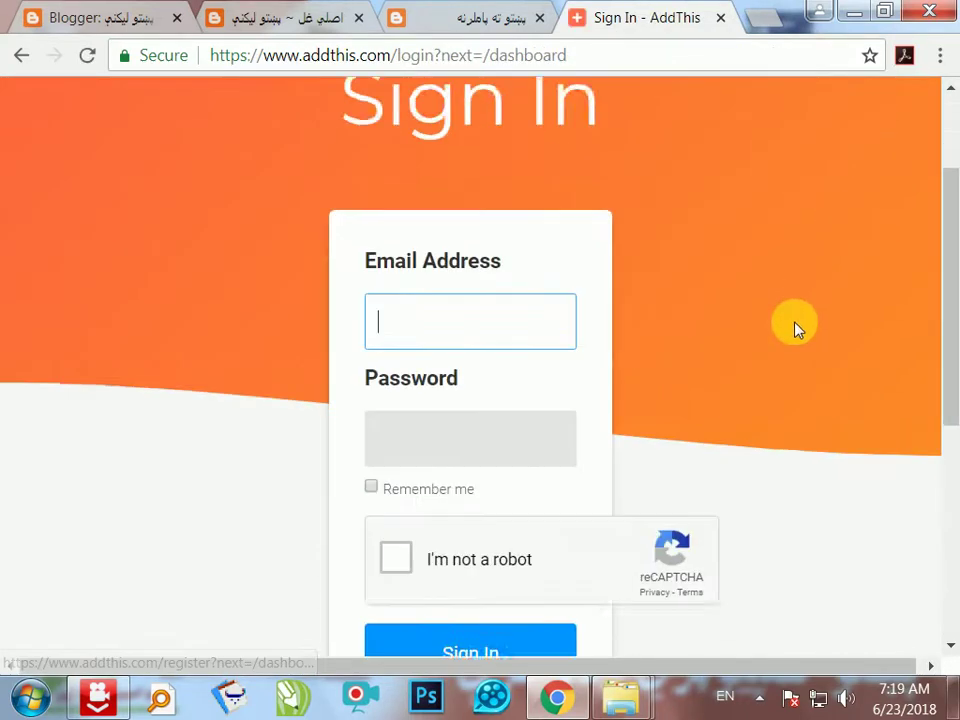
- Enter the account e-mail and password and tick Remember me
scroll(797, 330, "down", 1)
type("pa")
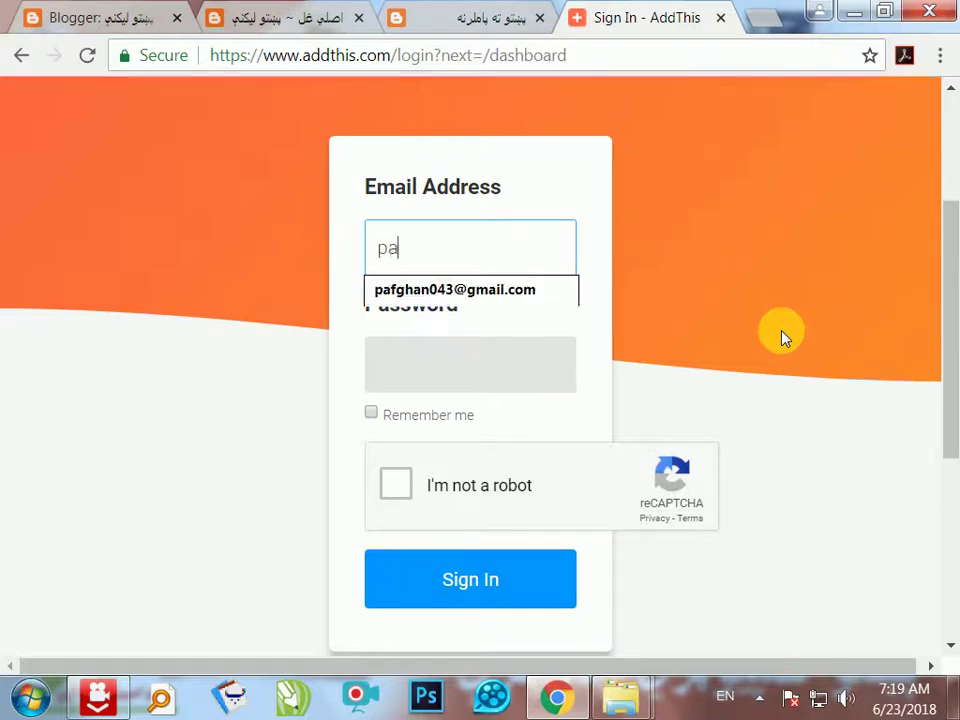
left_click(502, 292)
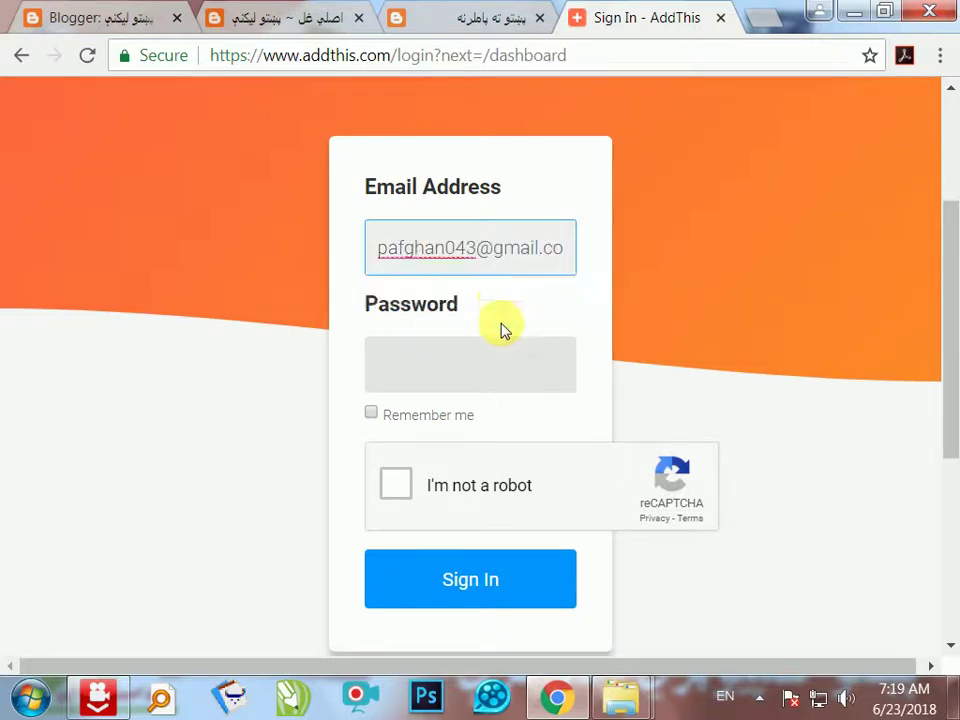
left_click(485, 374)
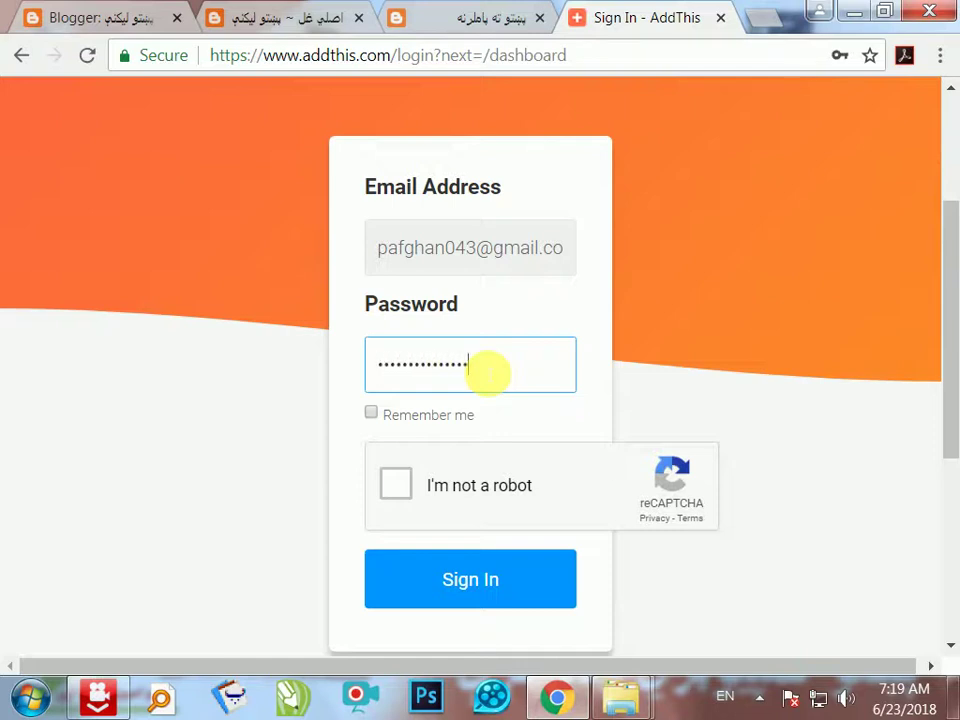
left_click(371, 413)
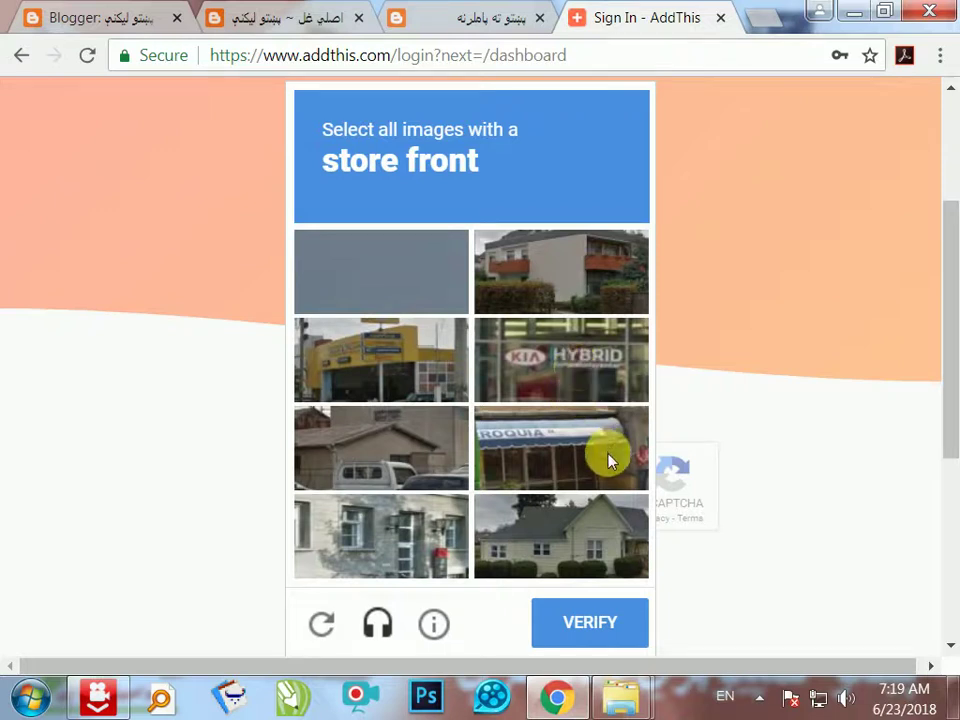
- Pass the reCAPTCHA by marking the store-front images and verifying
left_click(563, 456)
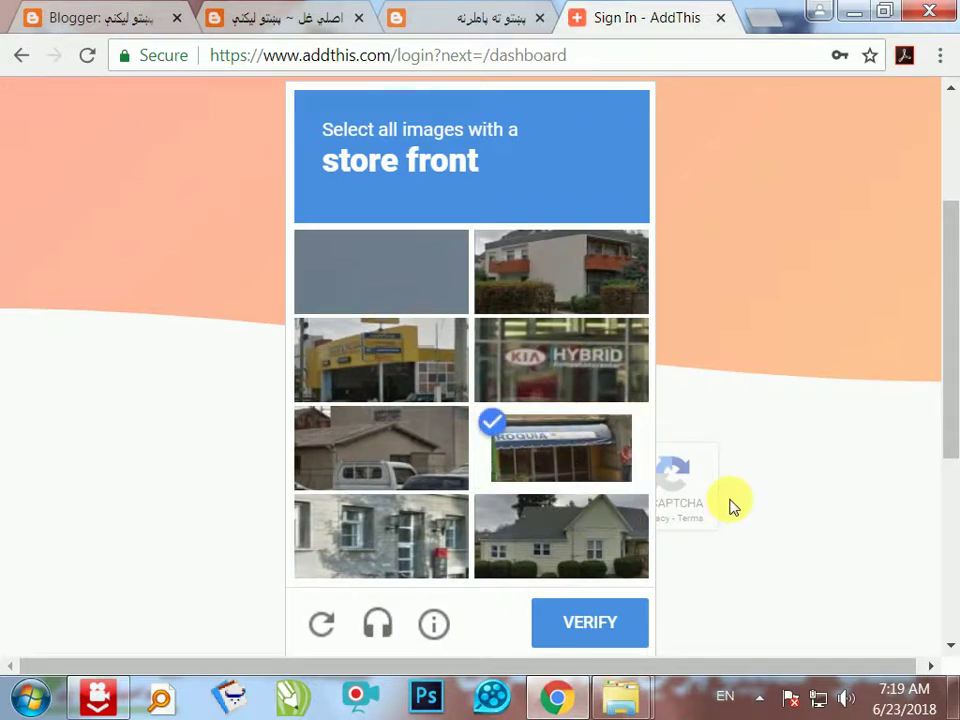
left_click(591, 385)
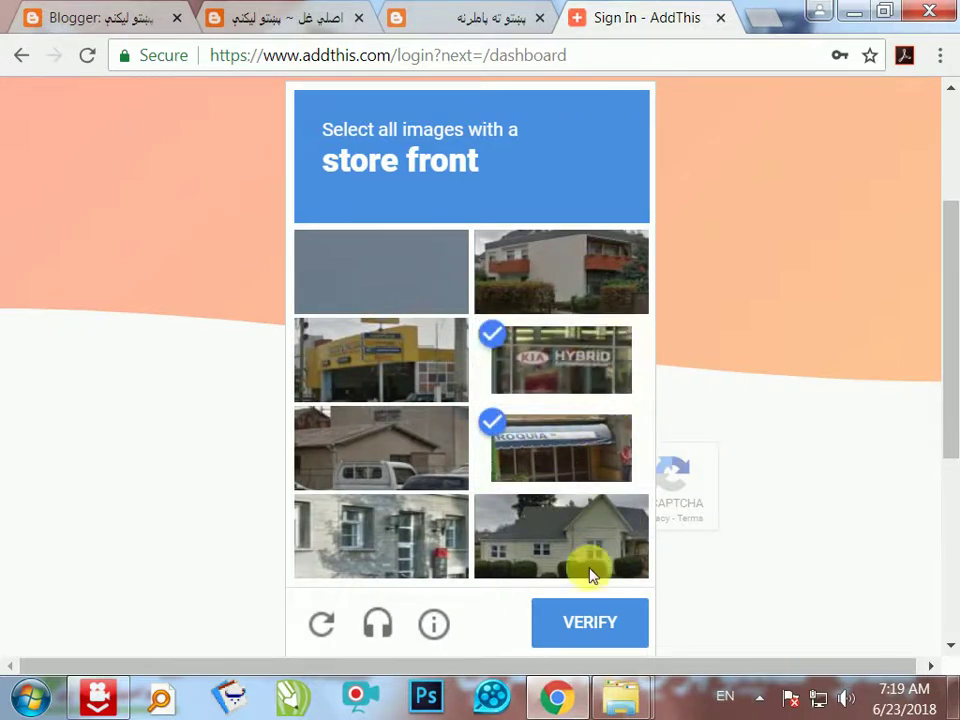
left_click(592, 638)
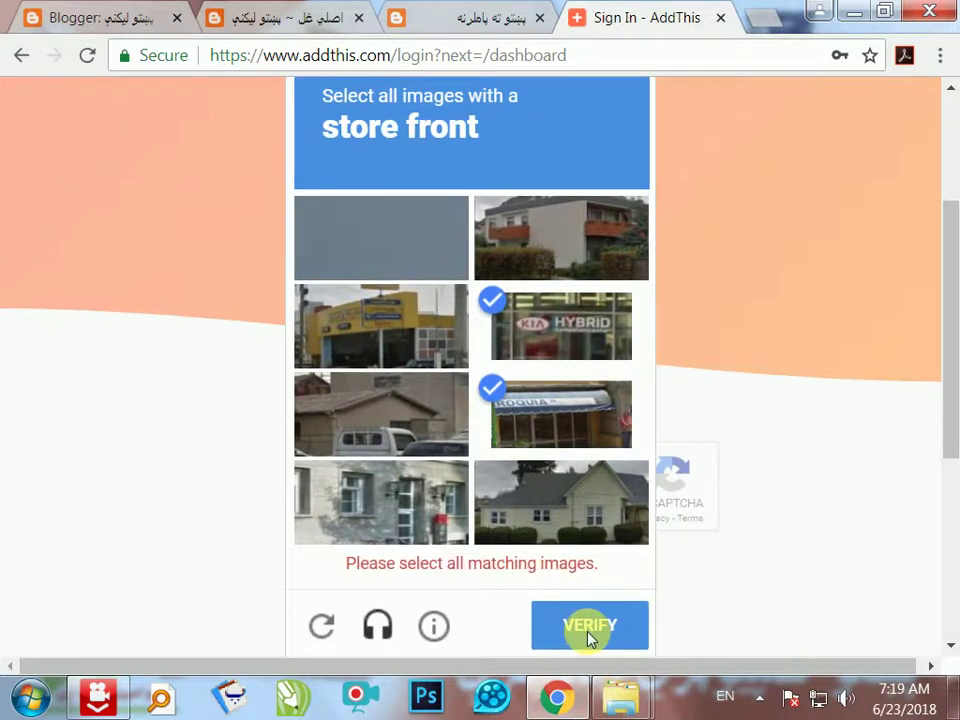
left_click(388, 350)
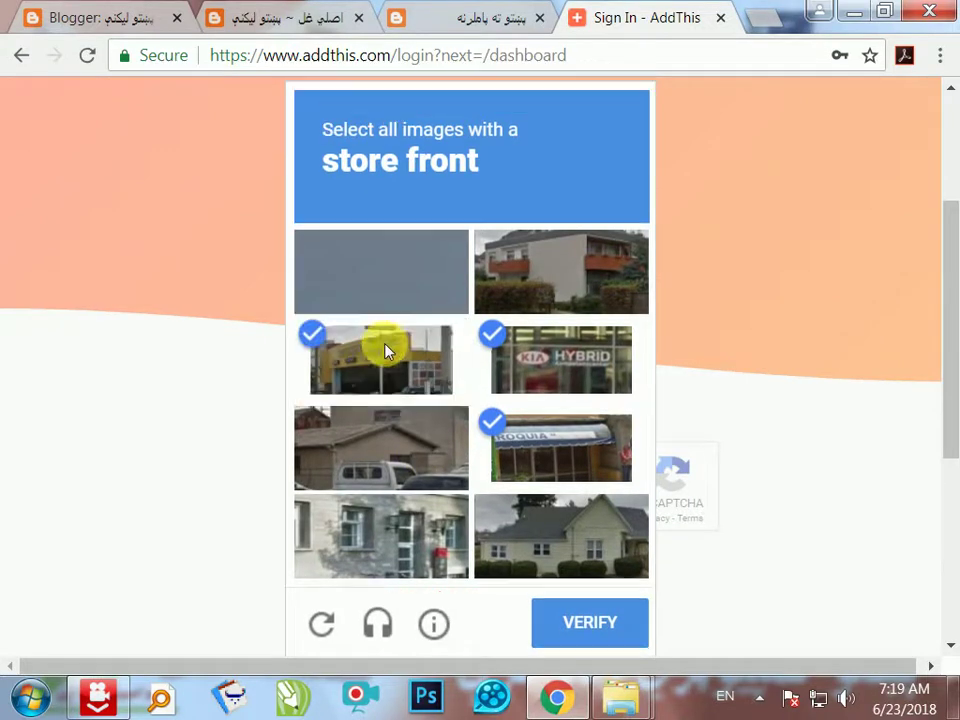
left_click(589, 624)
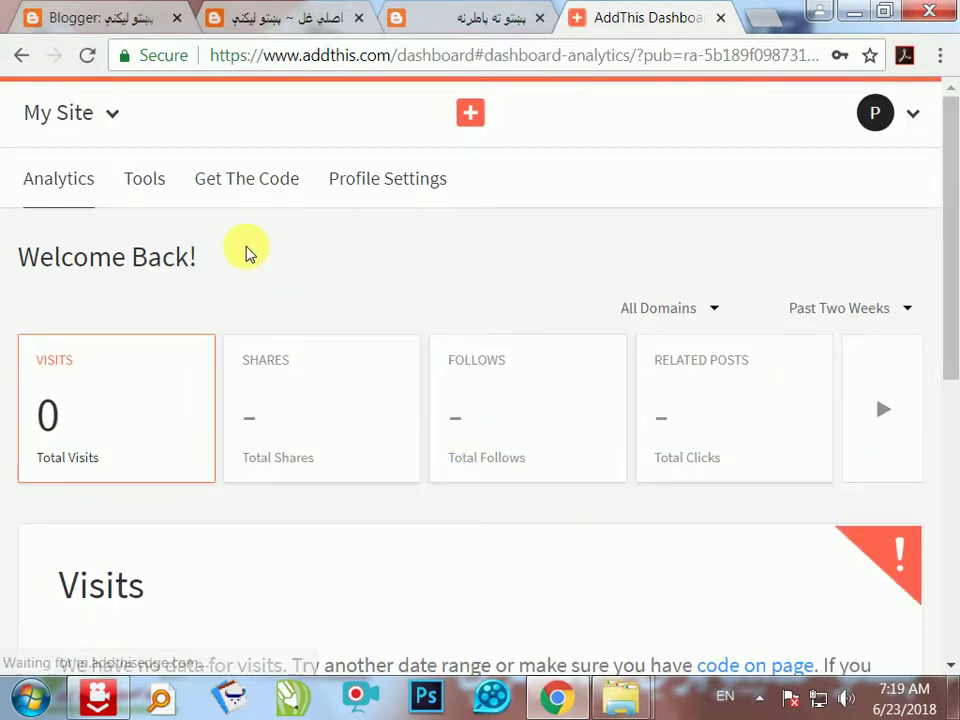
- From Tools, add a new website tool and choose Share Buttons
left_click(152, 188)
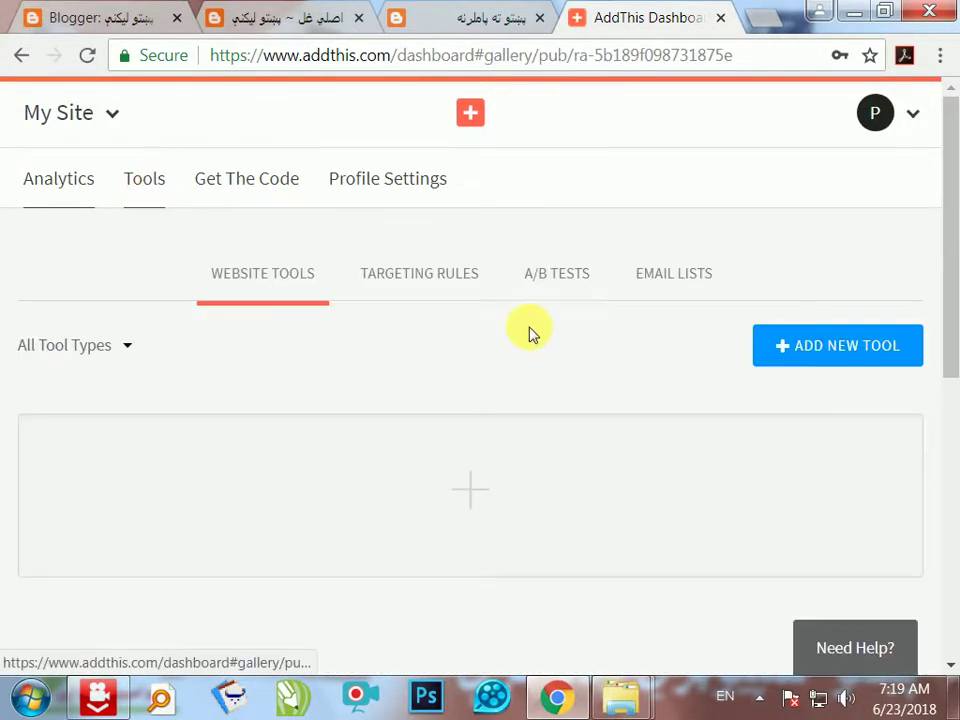
scroll(546, 403, "down", 2)
scroll(546, 403, "up", 2)
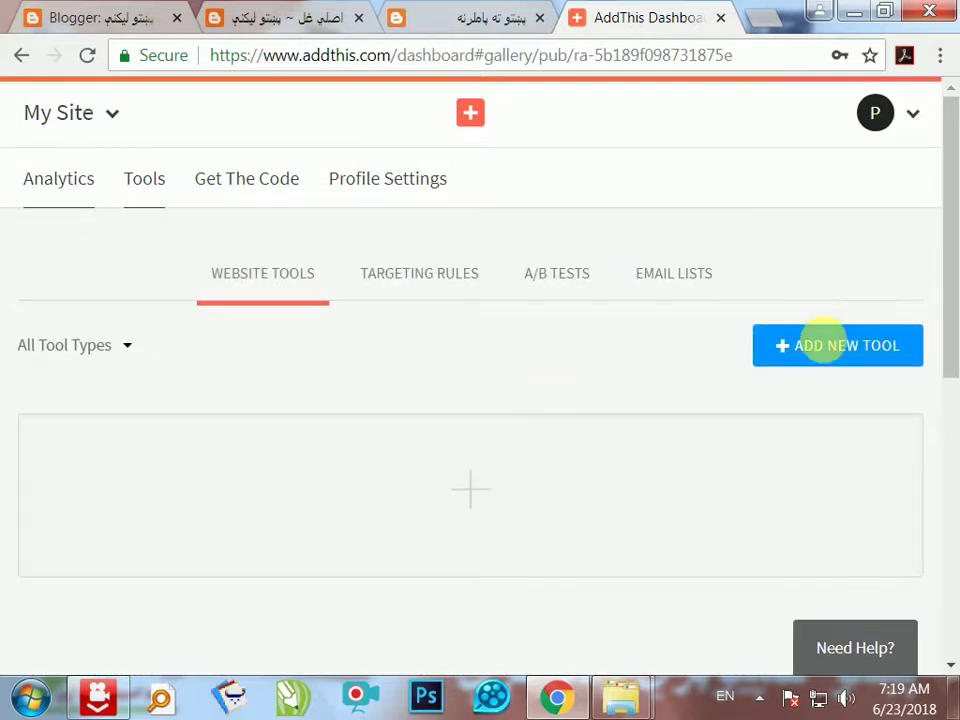
left_click(830, 352)
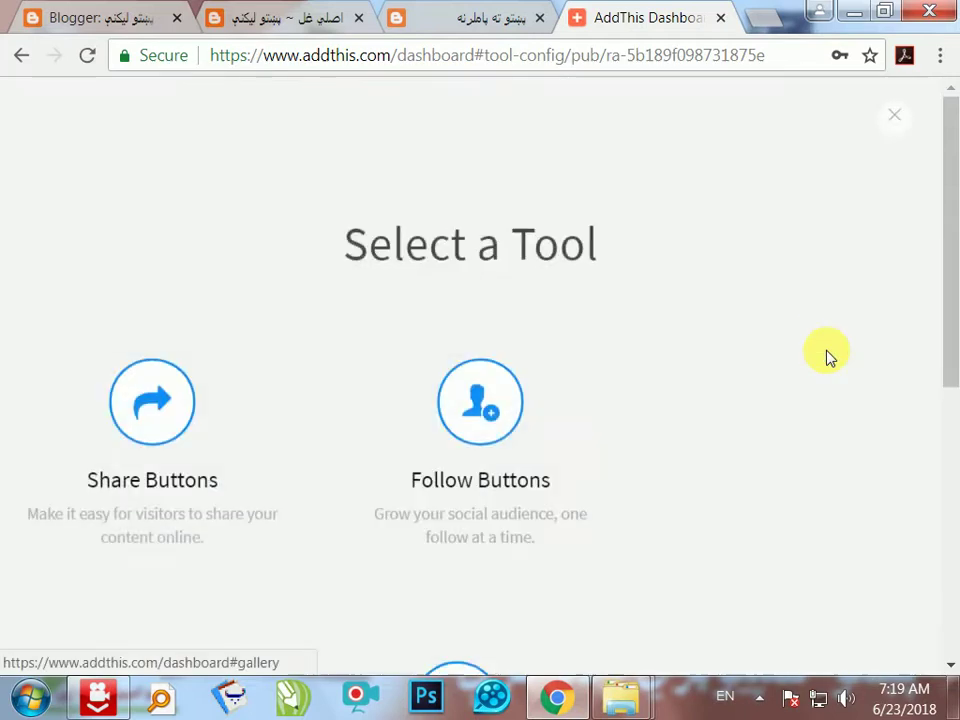
scroll(380, 403, "down", 1)
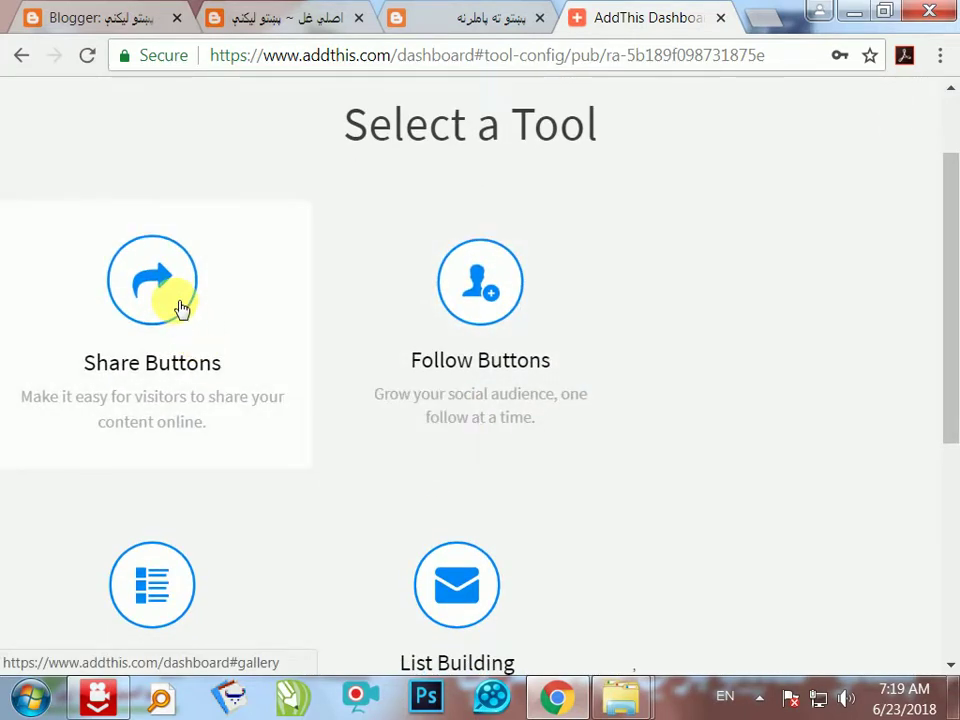
left_click(180, 307)
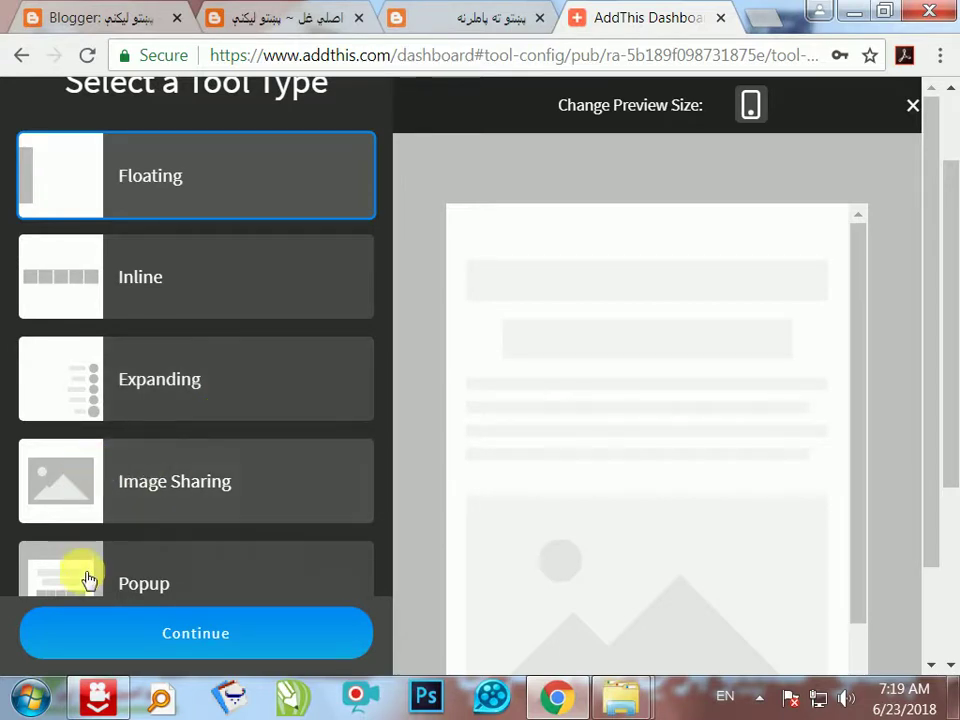
- Look over the blog and Blogger tabs, then continue with the Floating tool type
scroll(139, 497, "down", 3)
scroll(139, 531, "down", 1)
scroll(160, 490, "up", 5)
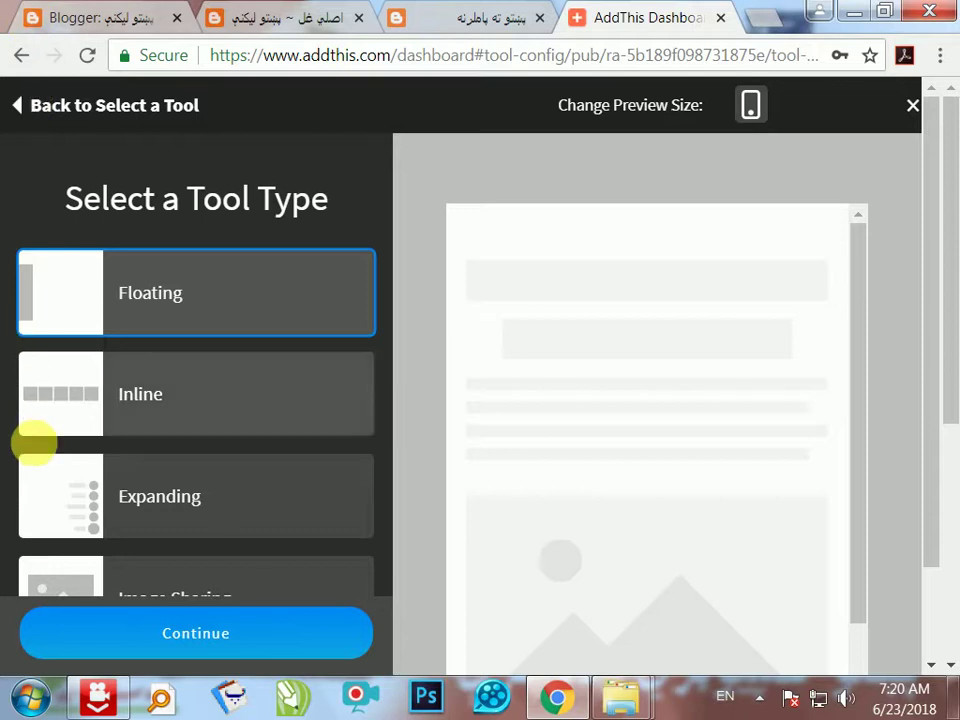
left_click(272, 22)
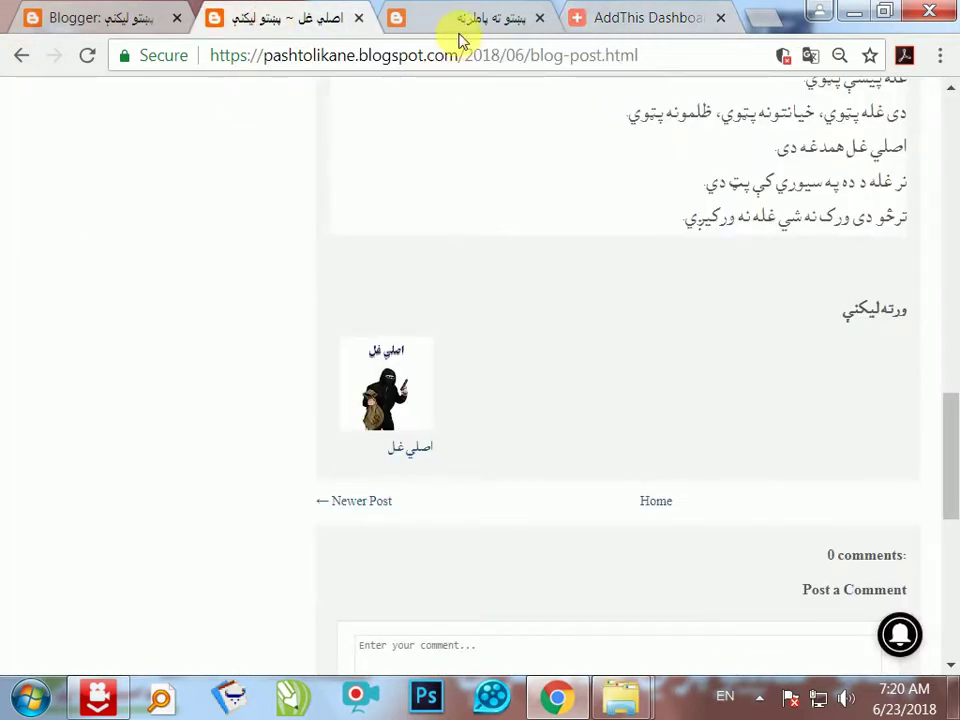
left_click(456, 22)
left_click(205, 18)
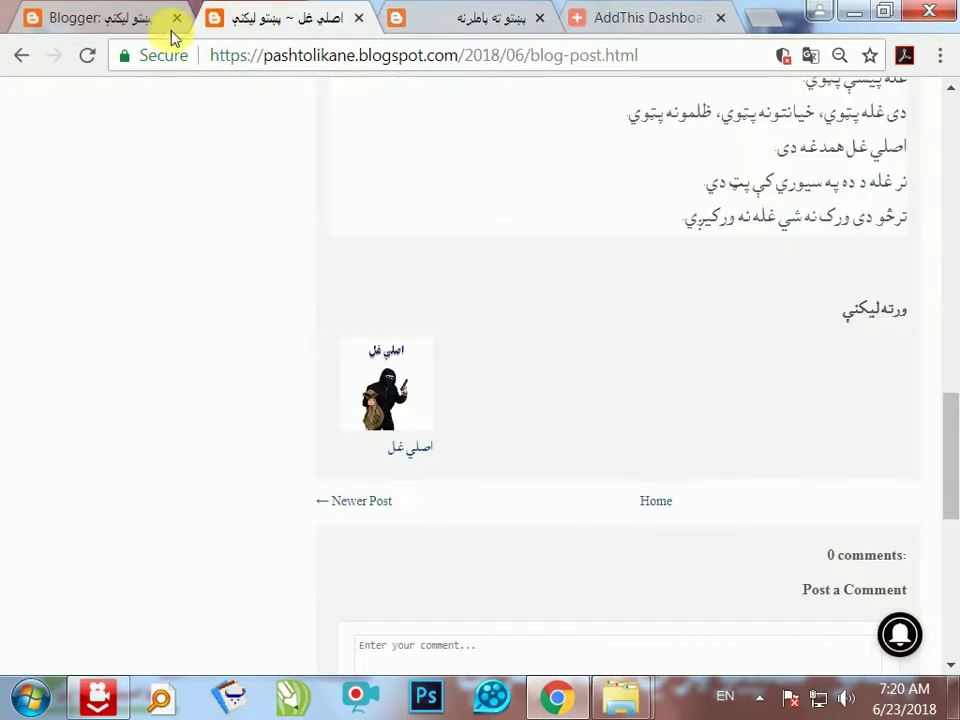
left_click(145, 17)
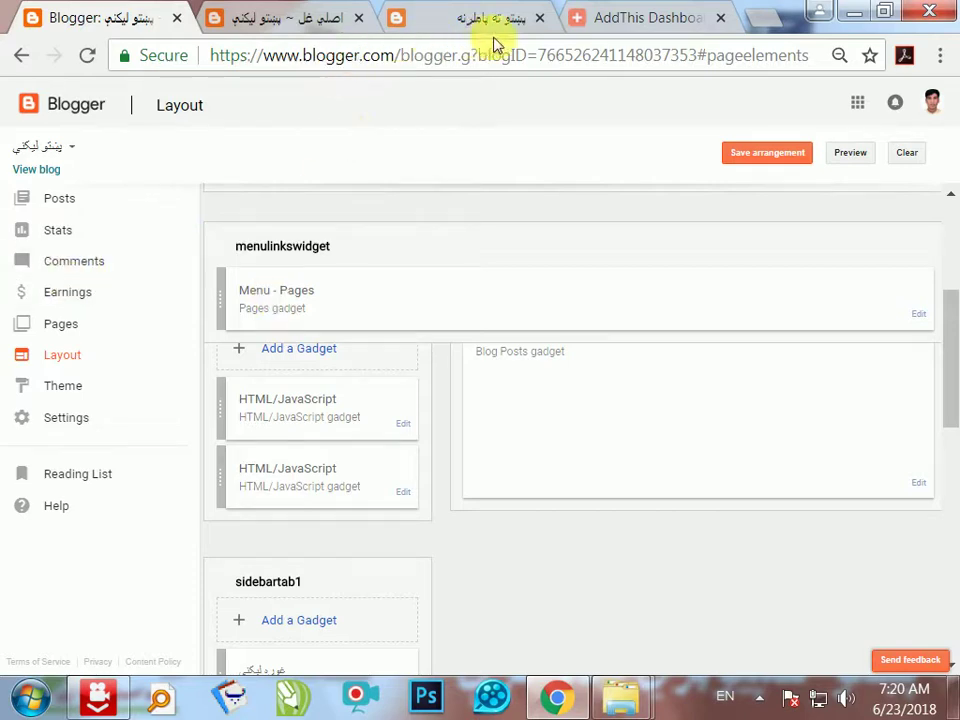
left_click(585, 20)
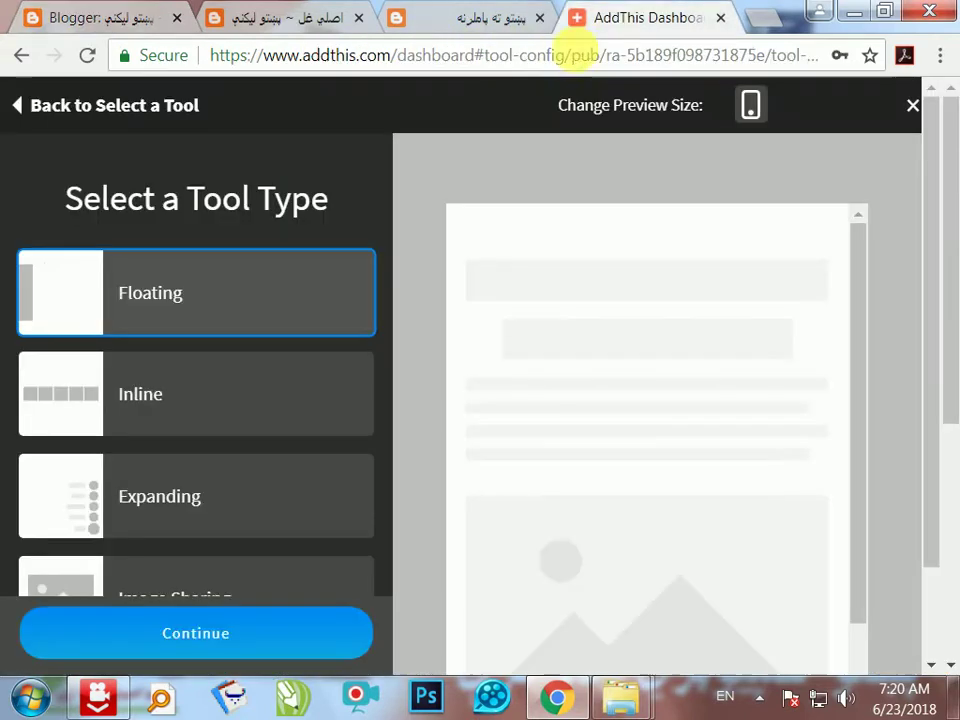
left_click(266, 646)
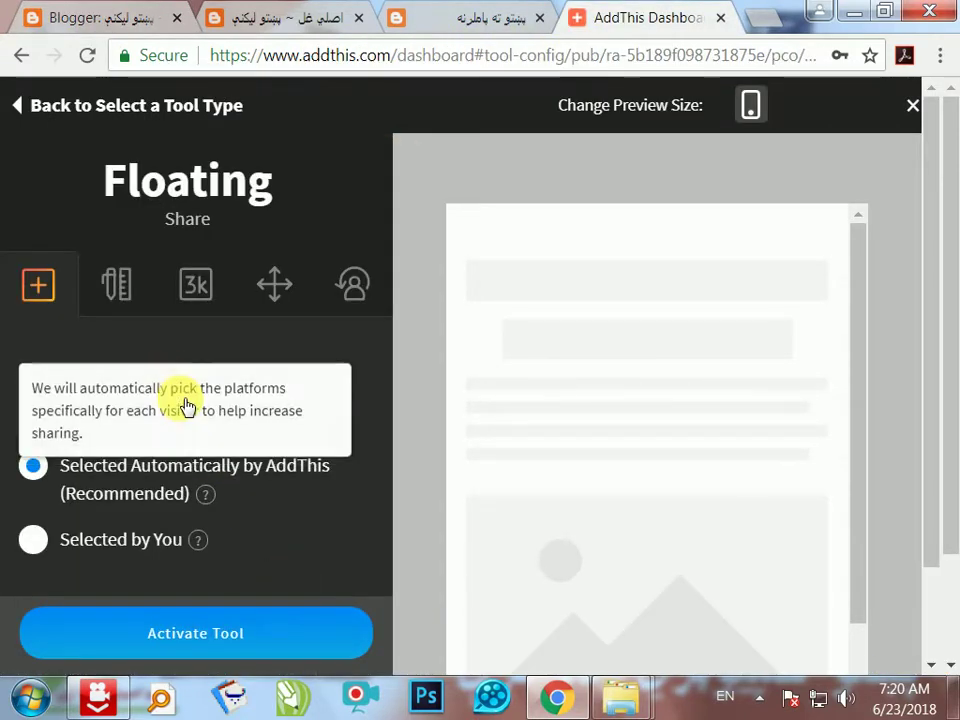
- Open the buttons' design options and choose a custom button colour
scroll(293, 422, "down", 2)
left_click(118, 167)
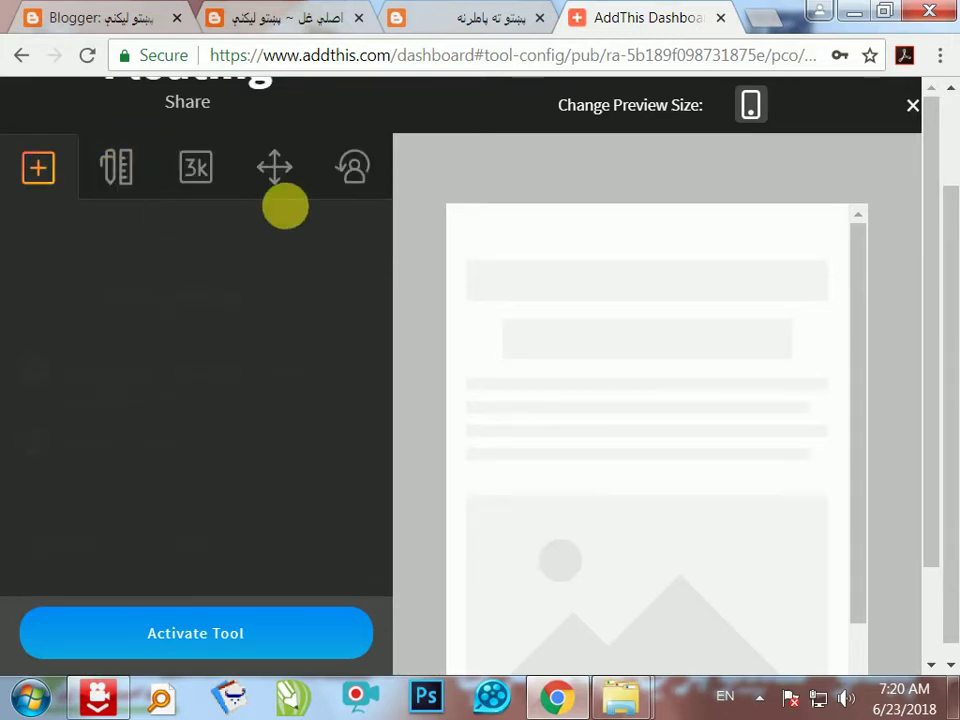
scroll(310, 440, "down", 2)
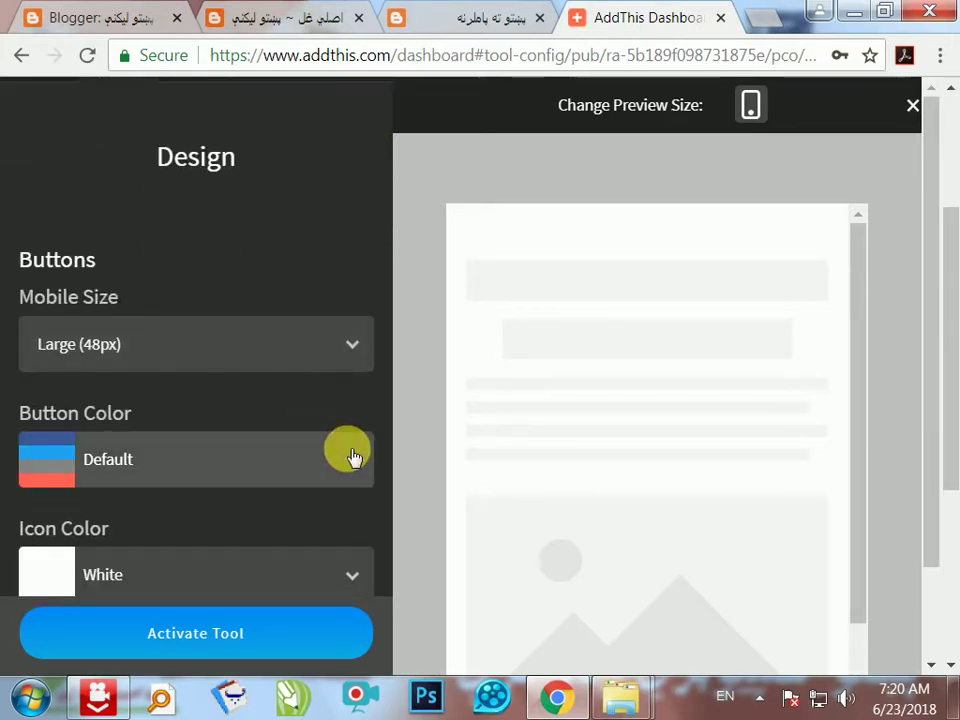
left_click(352, 452)
scroll(350, 452, "down", 3)
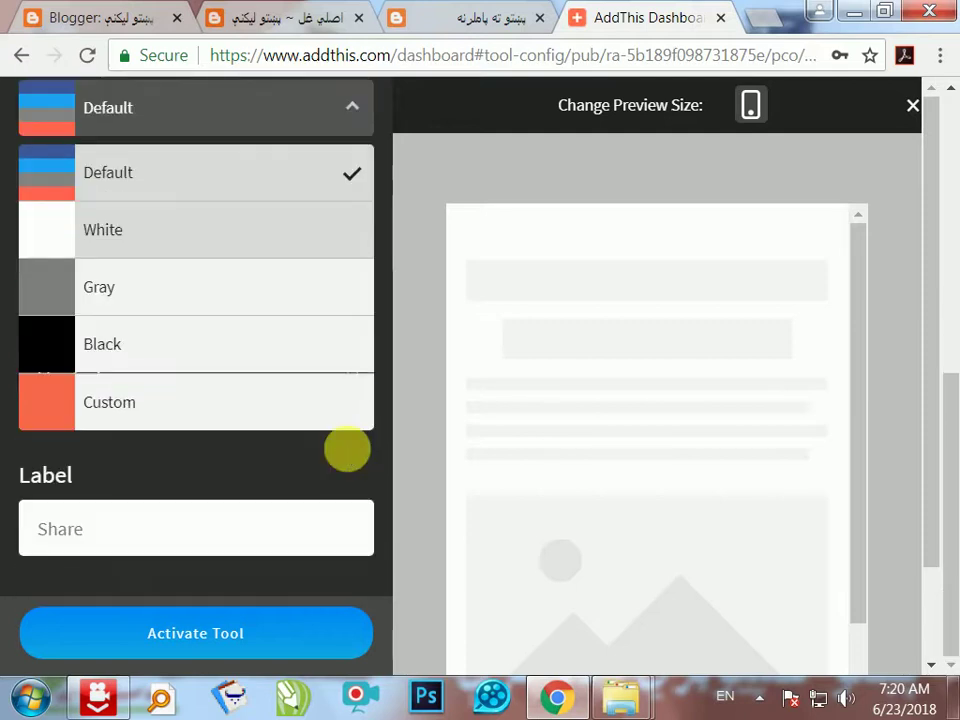
left_click(291, 410)
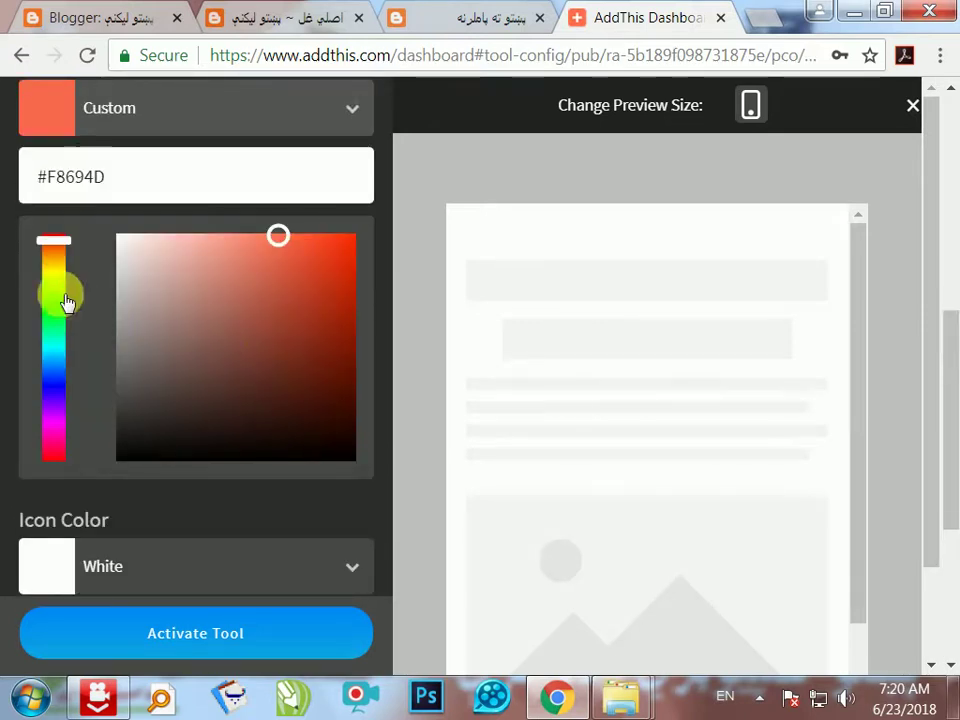
- Set the custom button colour to green #01ca7b, matching the blog's green
left_click_drag(66, 300, 67, 328)
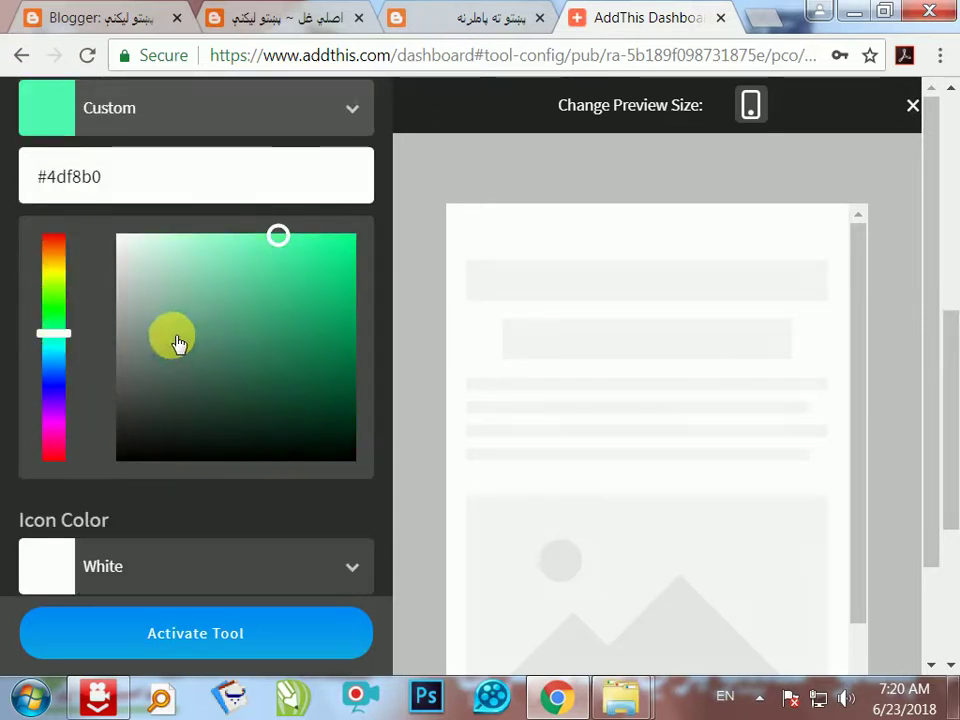
left_click_drag(304, 313, 322, 320)
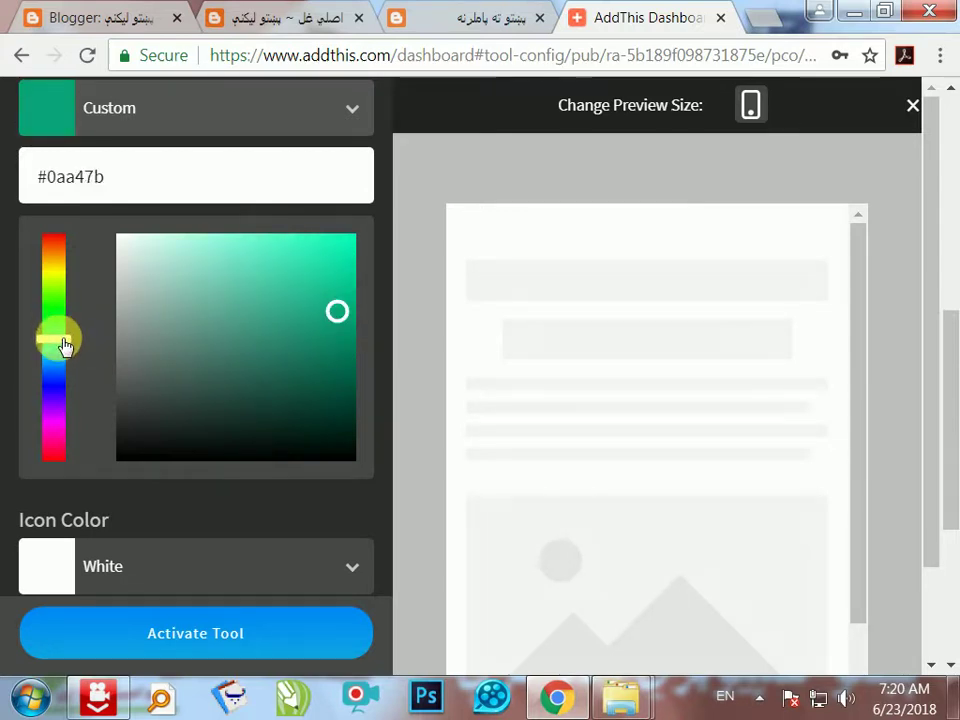
left_click_drag(63, 337, 60, 330)
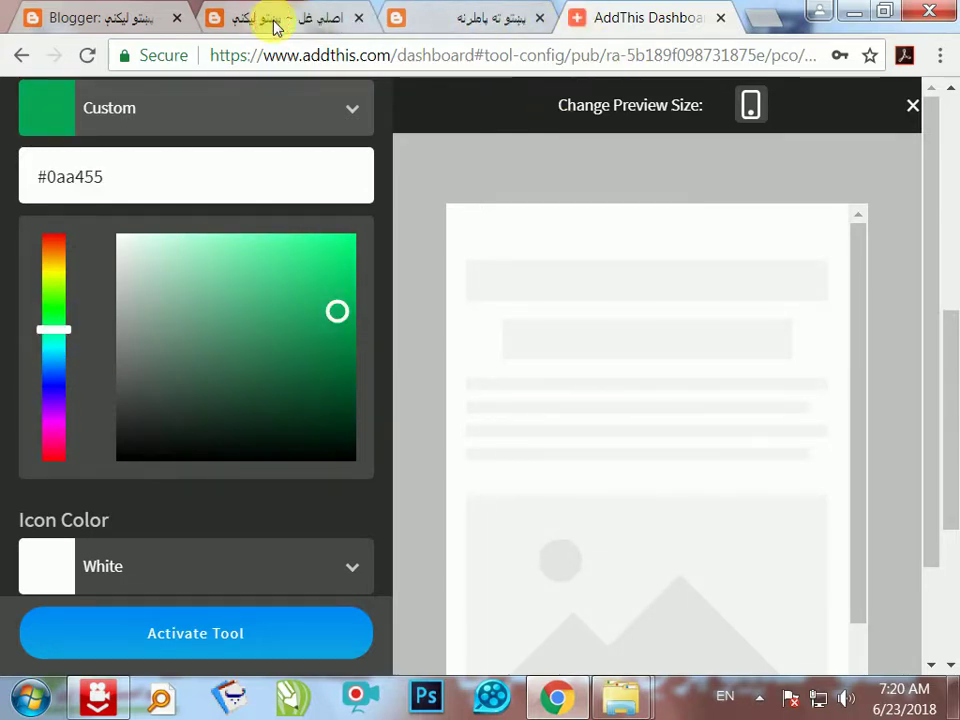
left_click(276, 26)
scroll(289, 236, "up", 10)
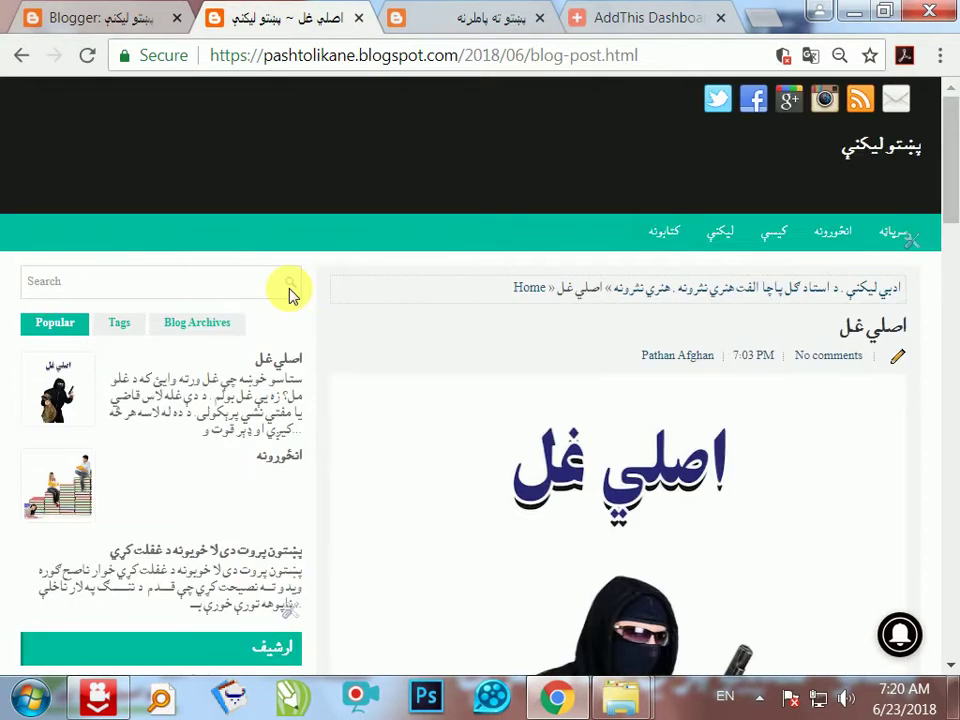
left_click(612, 26)
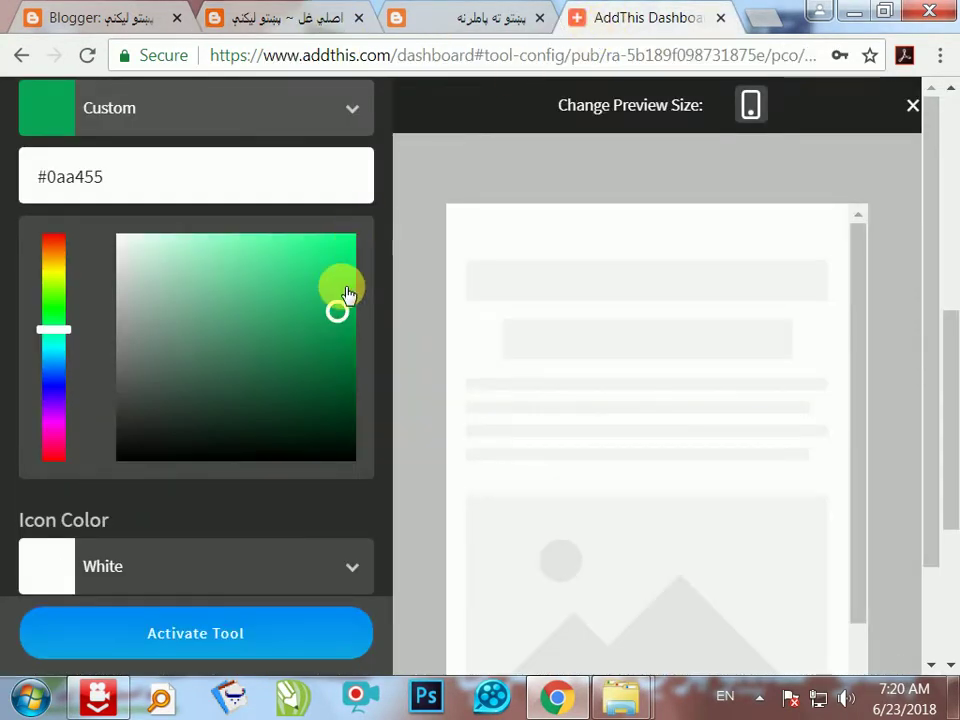
left_click(60, 341)
left_click_drag(333, 307, 351, 277)
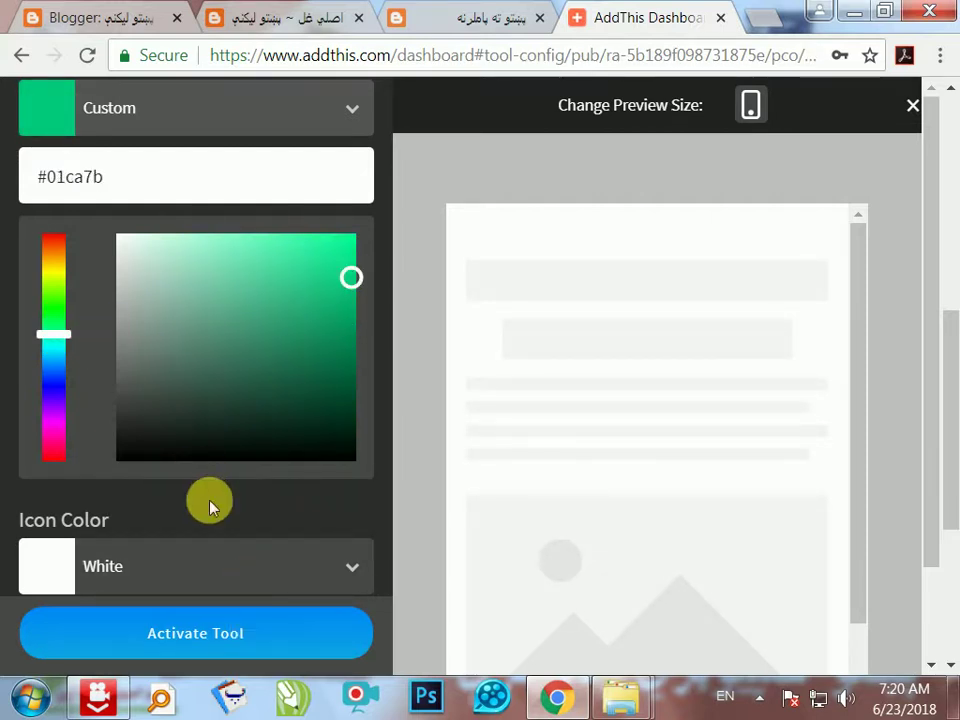
- Activate the Floating tool, confirming past the duplicate-tool warning
scroll(212, 500, "down", 3)
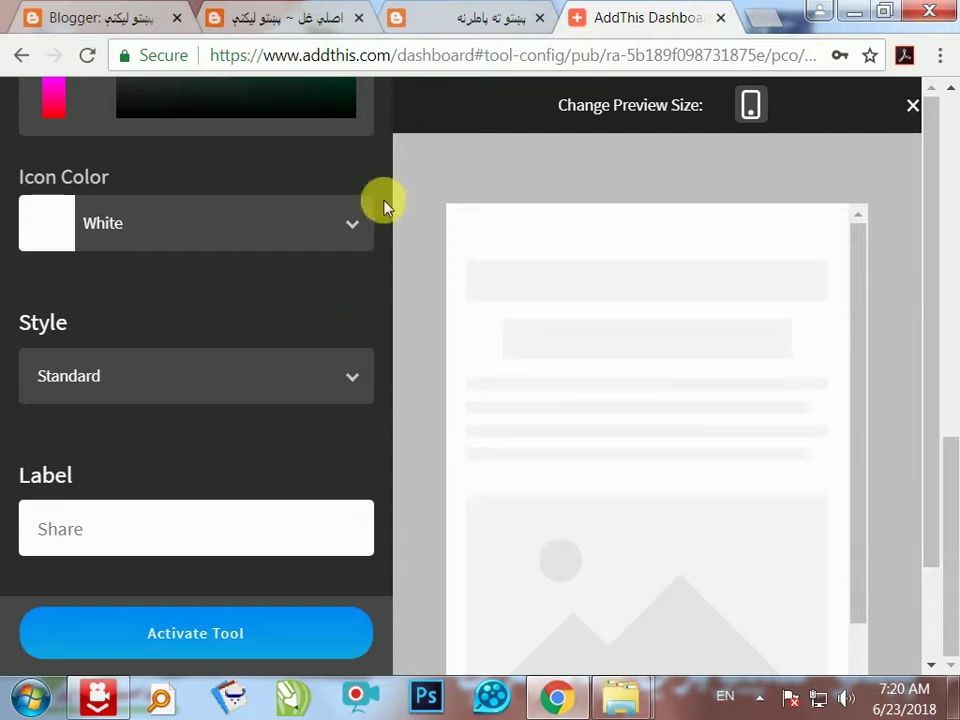
left_click(238, 643)
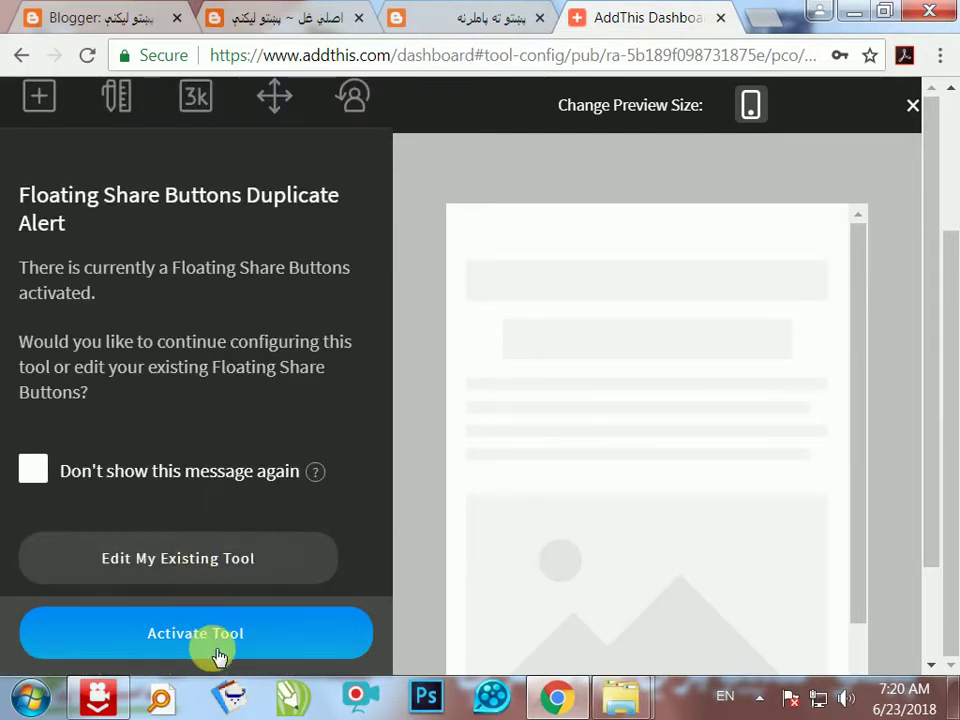
left_click(205, 645)
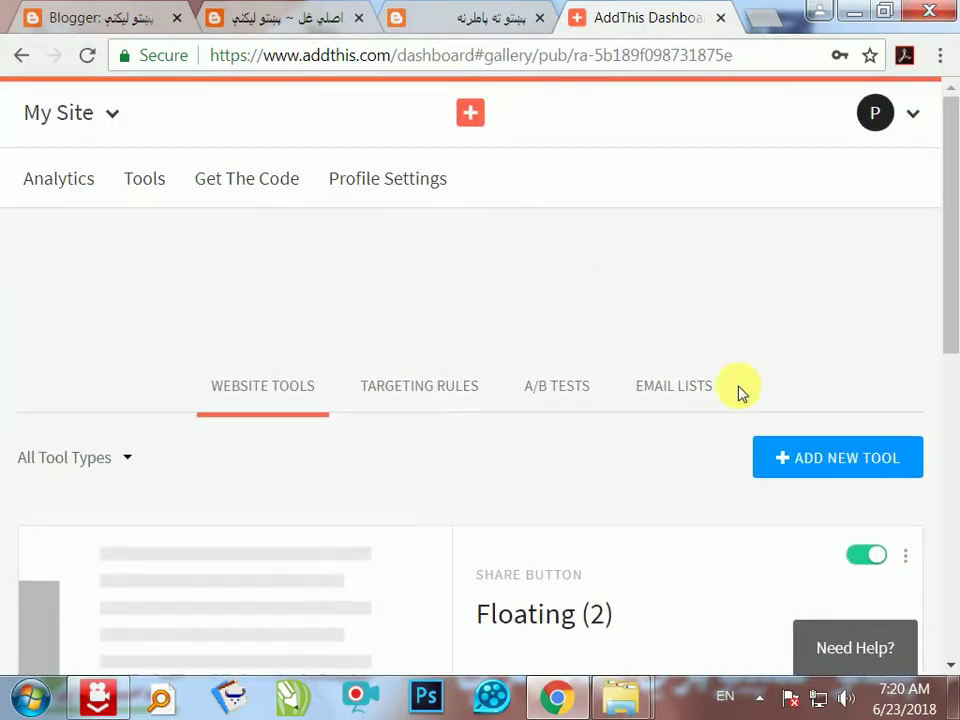
- Copy the AddThis <script> snippet from the Get The Code page, then return to Blogger
left_click(241, 180)
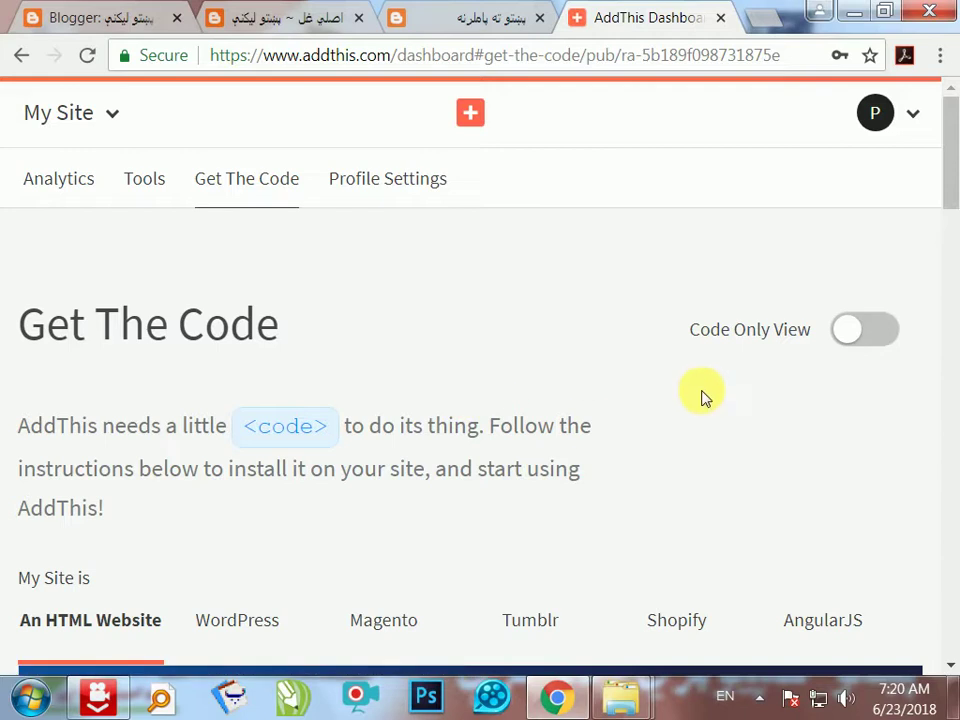
scroll(703, 398, "down", 1)
scroll(703, 398, "down", 4)
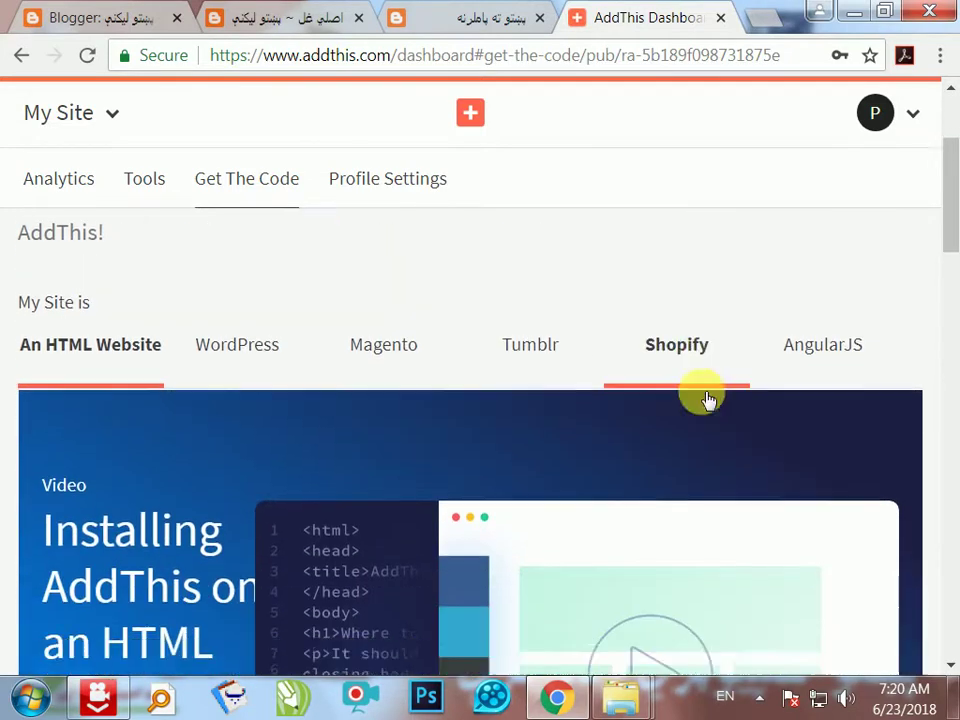
scroll(616, 431, "down", 5)
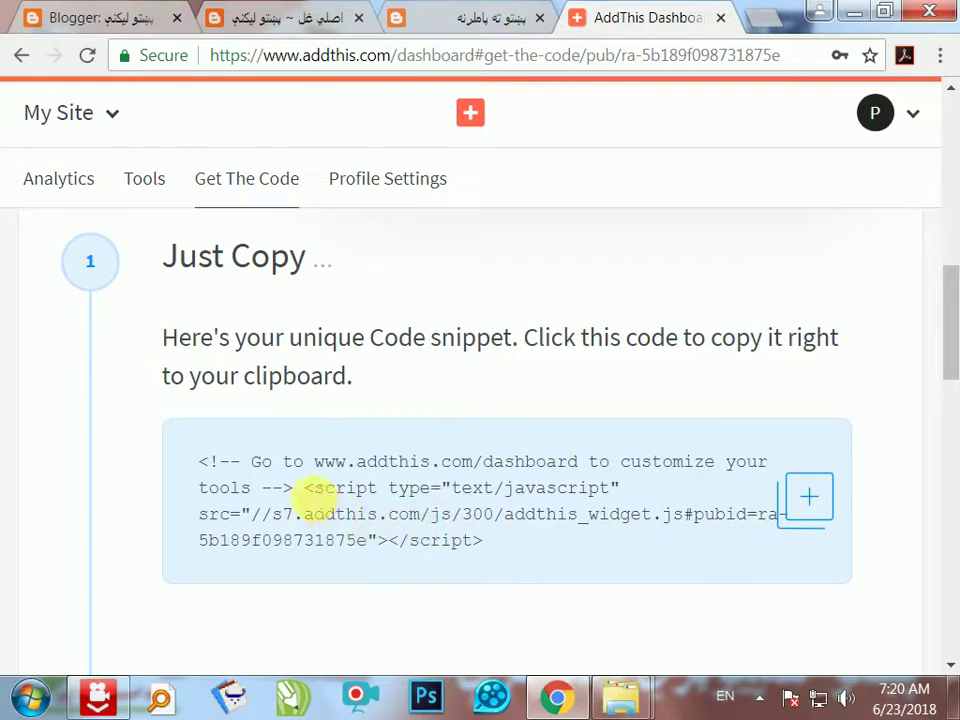
left_click_drag(316, 490, 455, 538)
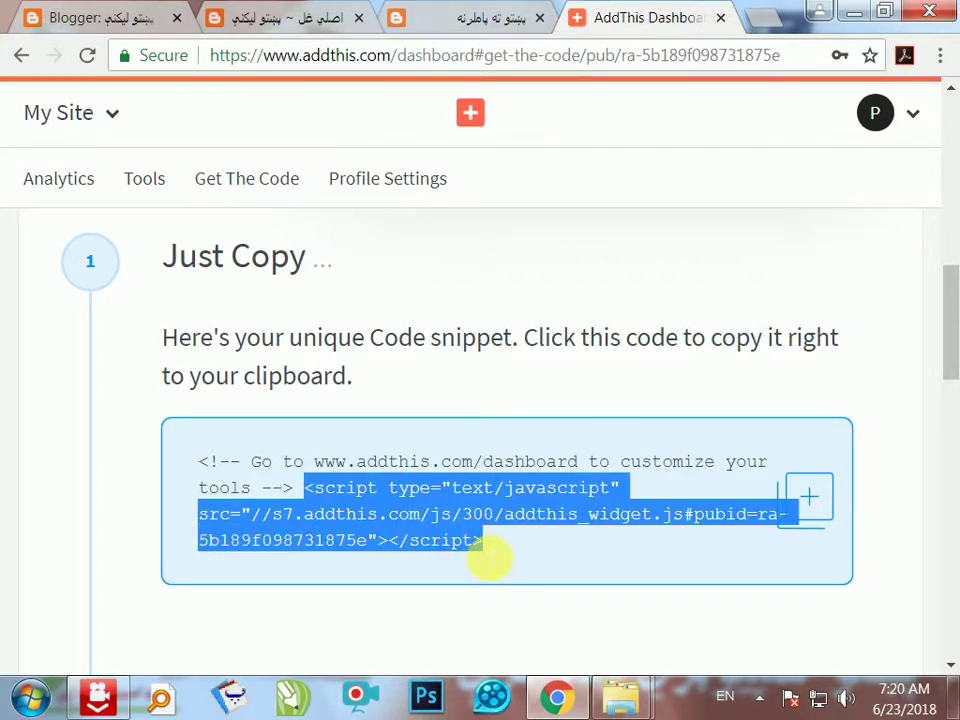
right_click(378, 541)
left_click(467, 561)
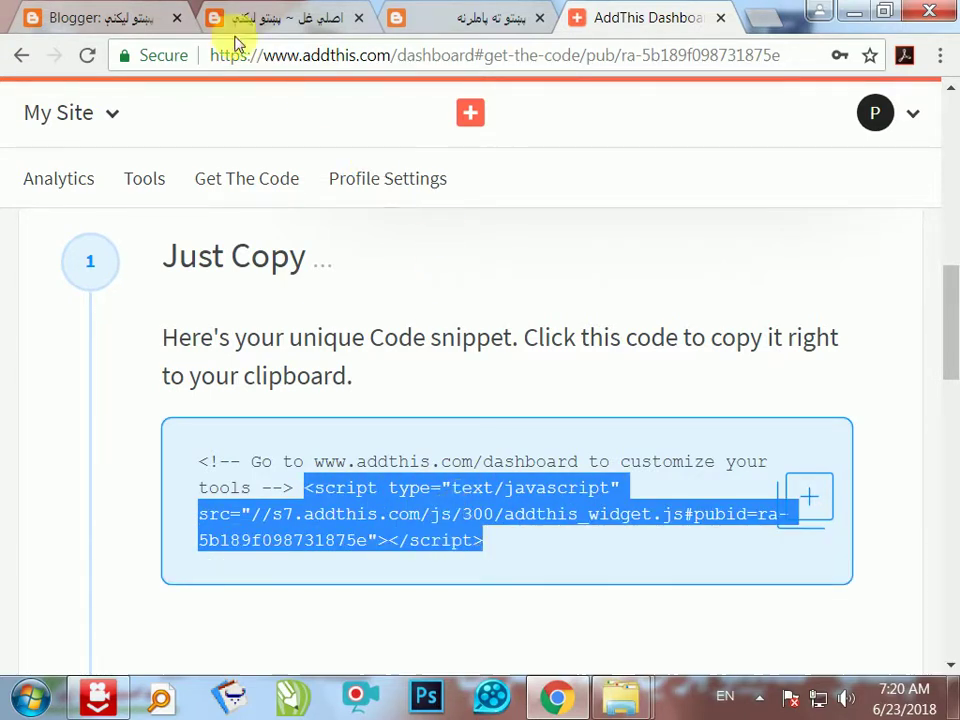
left_click(95, 17)
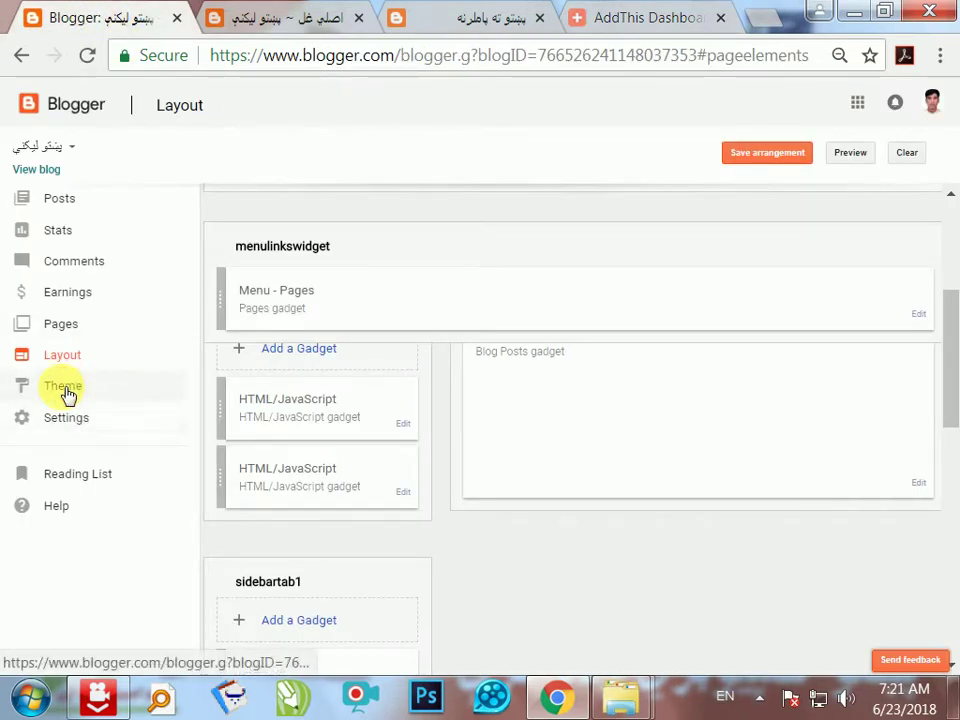
- Open the theme's HTML editor and find the closing </body> tag
left_click(68, 388)
left_click(408, 506)
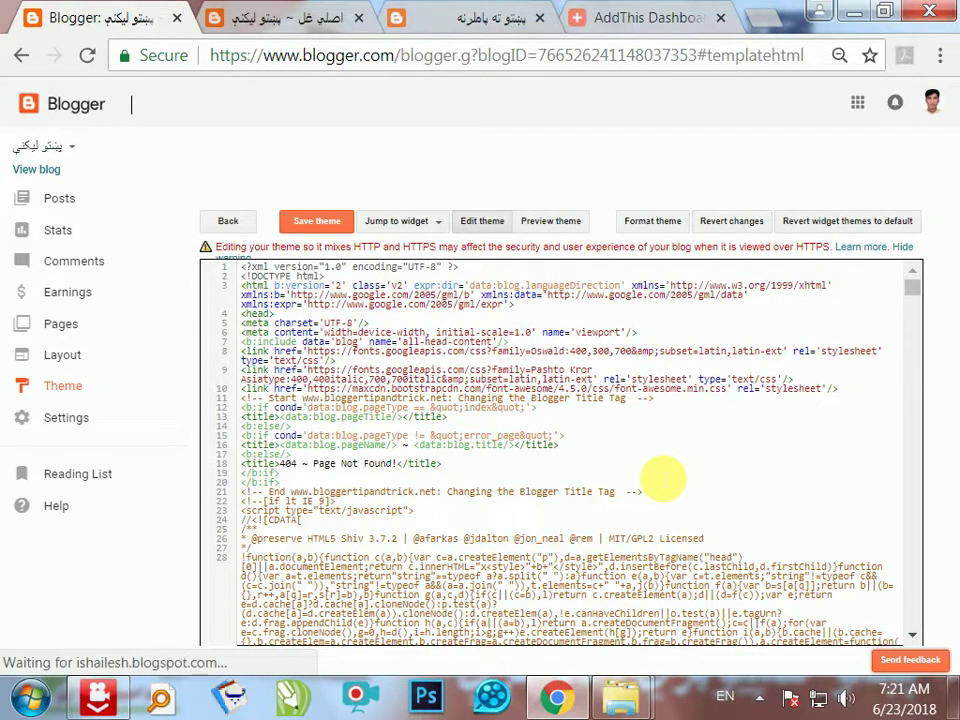
key("ctrl+f")
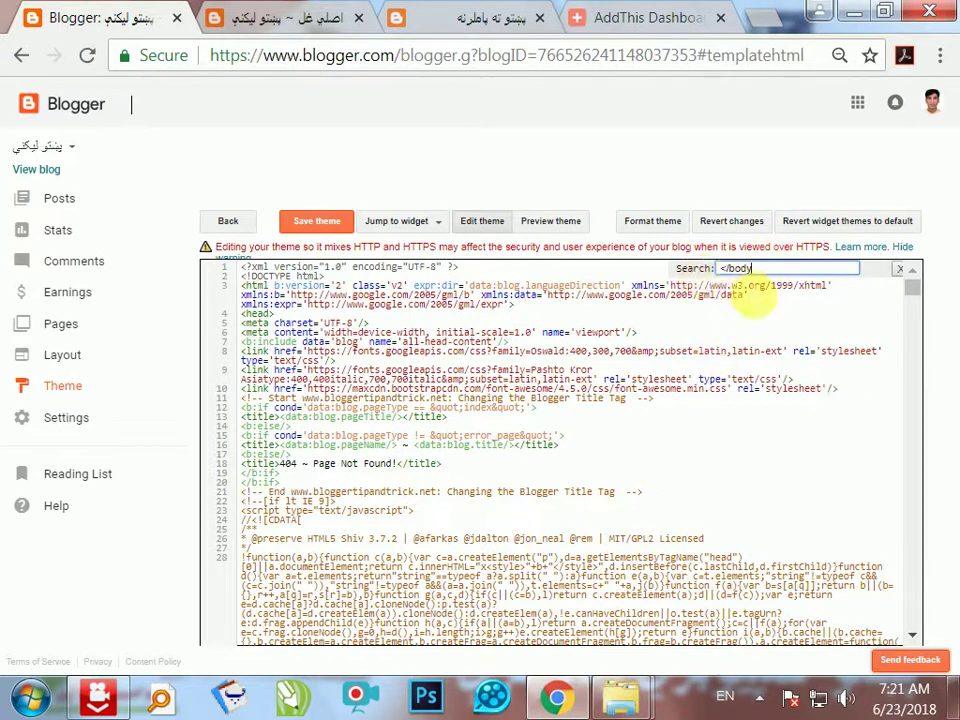
key("Return")
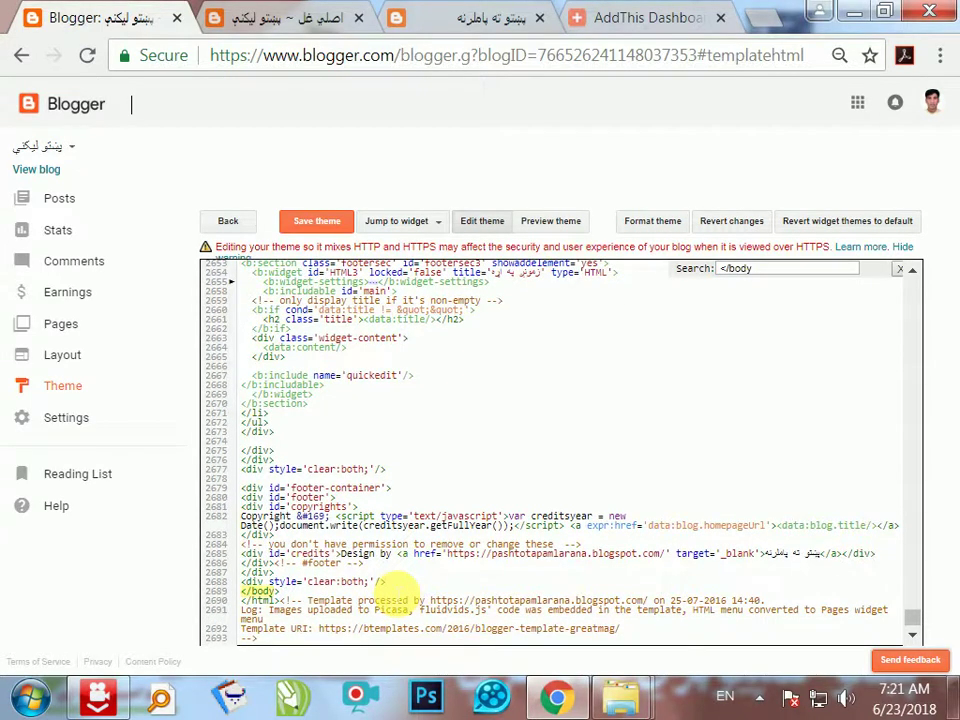
- Paste the AddThis script on a new line above </body>, save the theme, and view the blog
left_click(241, 591)
key("Return")
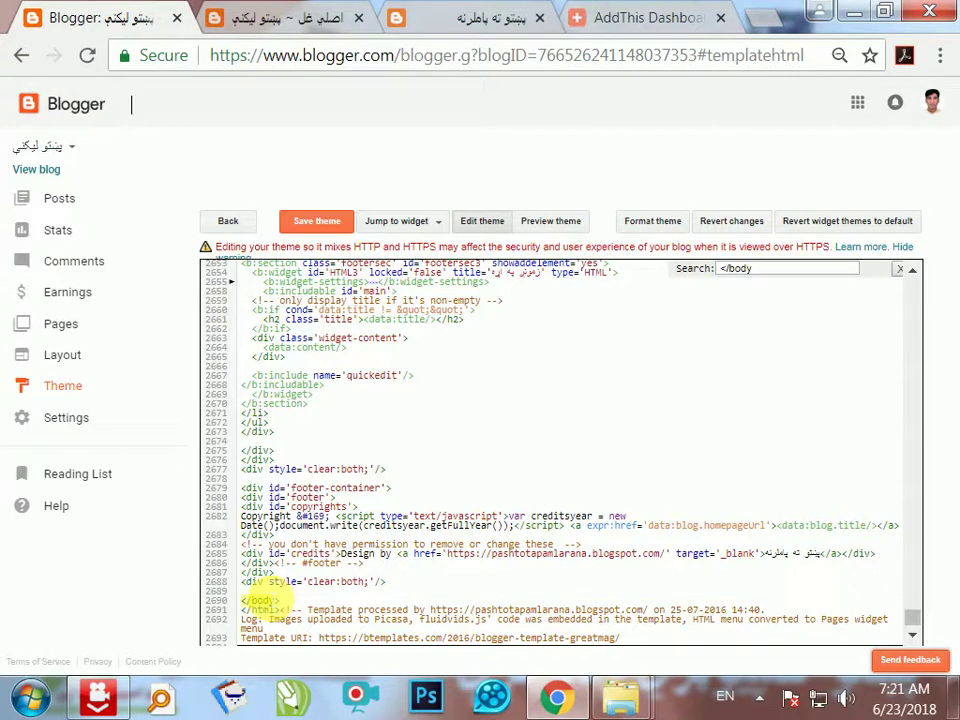
key("ctrl+v")
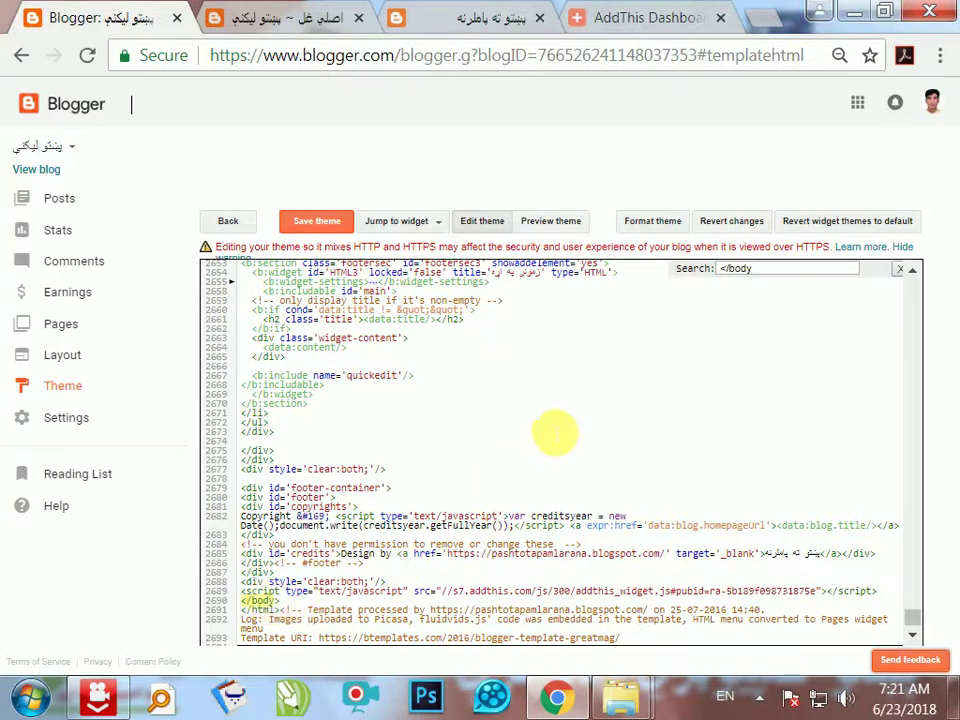
left_click(306, 228)
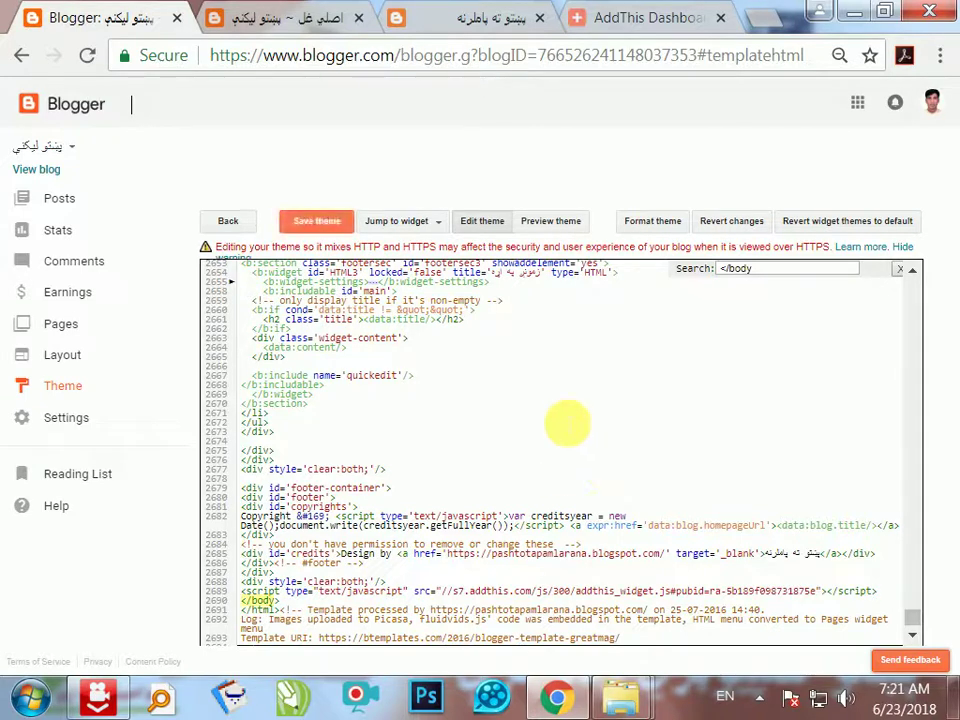
left_click(48, 172)
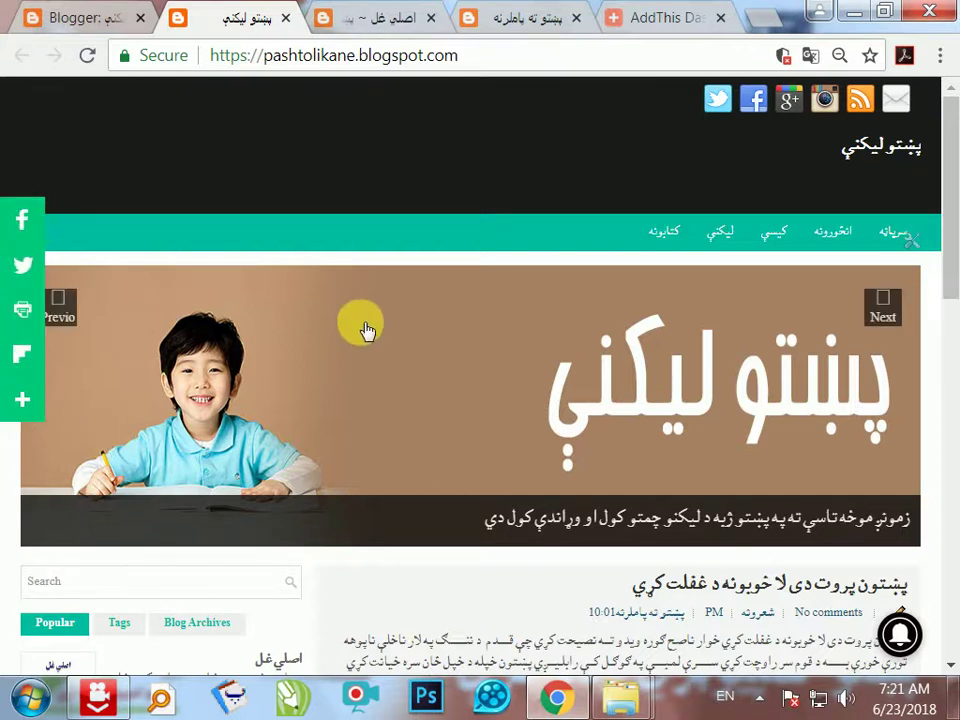
- Check the green share bar stays visible from header to footer, then minimise the browser
scroll(366, 330, "down", 4)
scroll(322, 338, "down", 6)
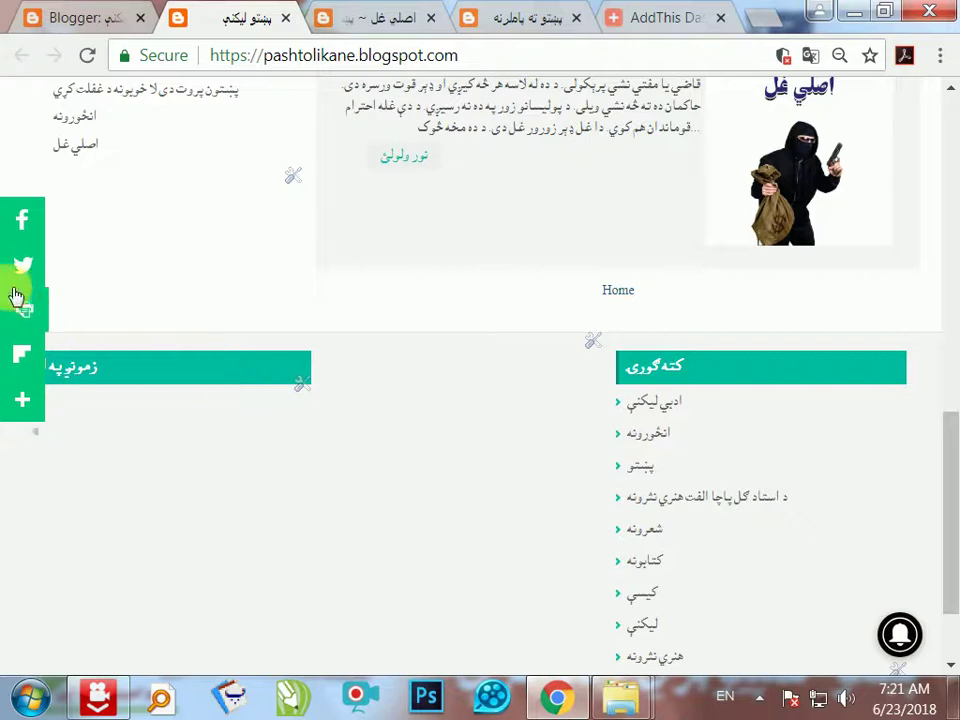
scroll(943, 531, "down", 2)
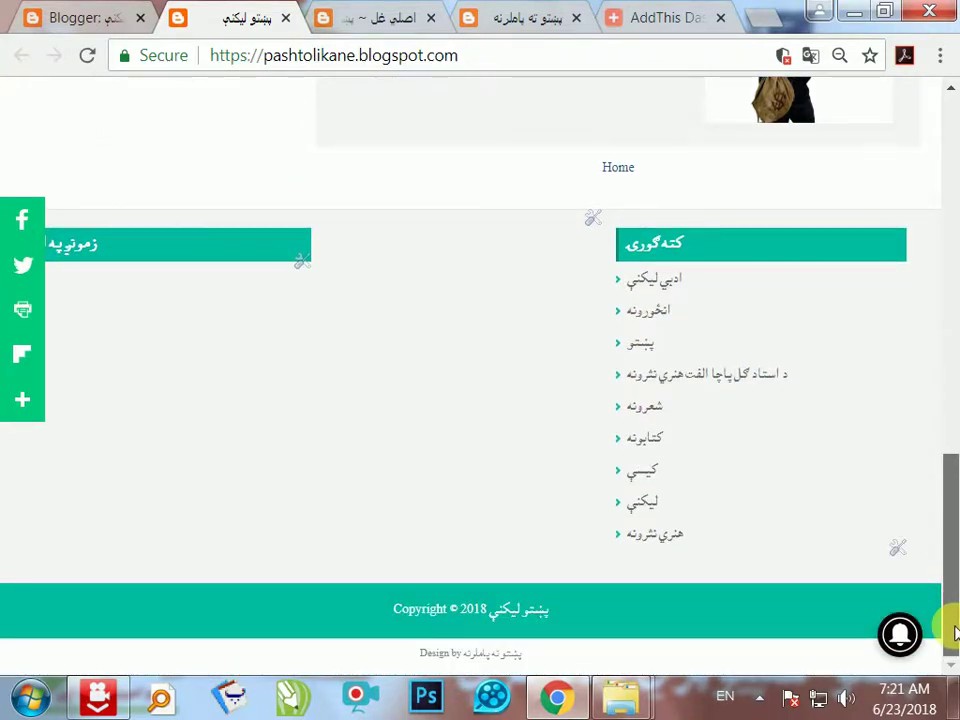
left_click_drag(955, 630, 957, 160)
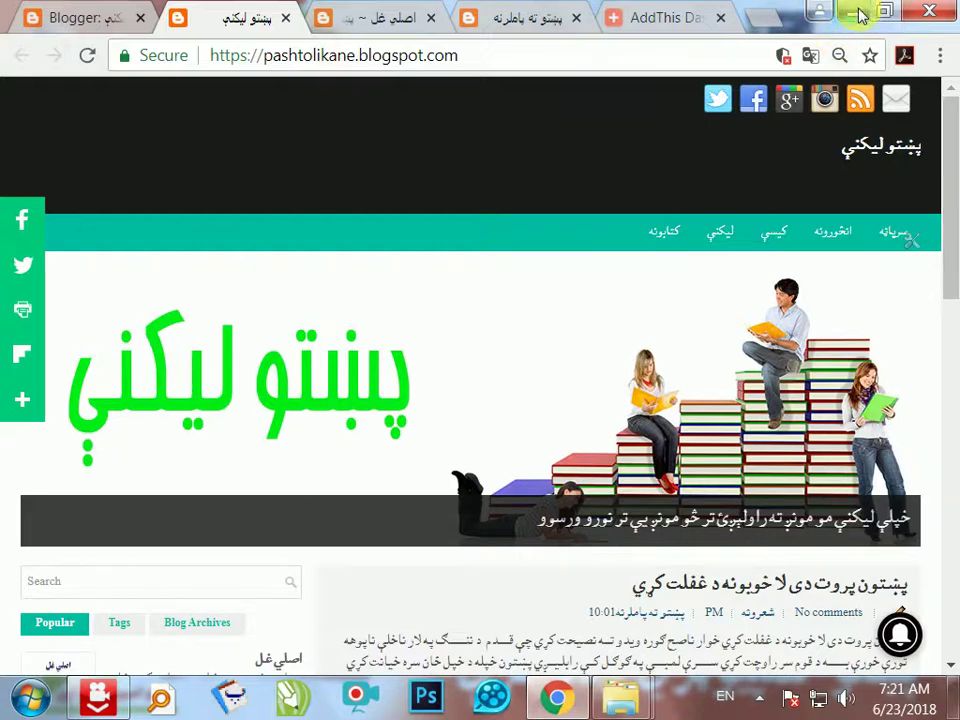
left_click(856, 12)
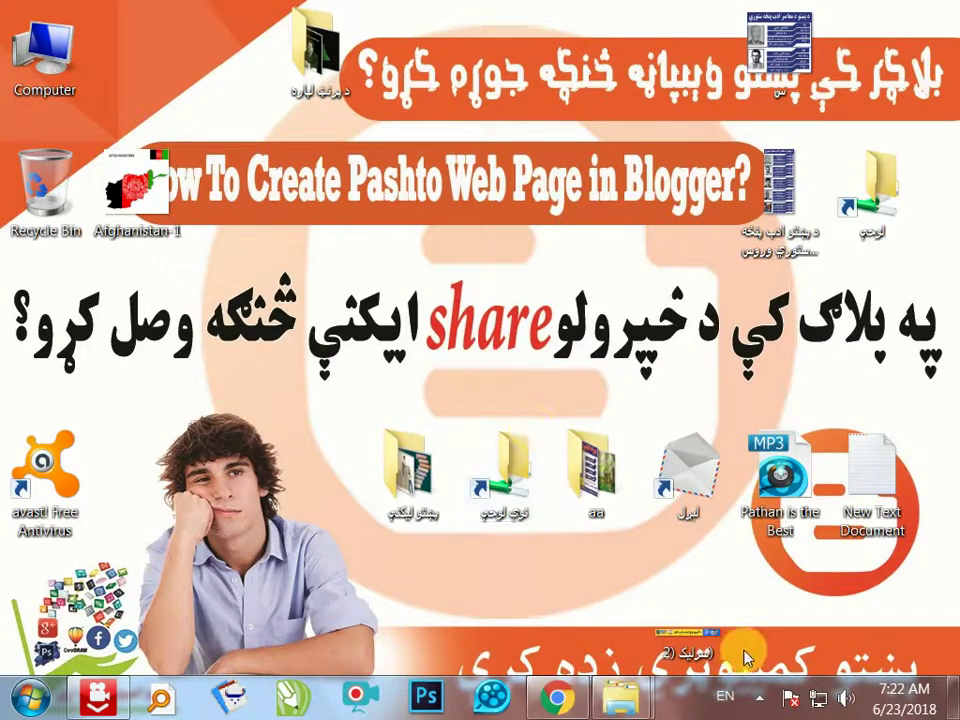